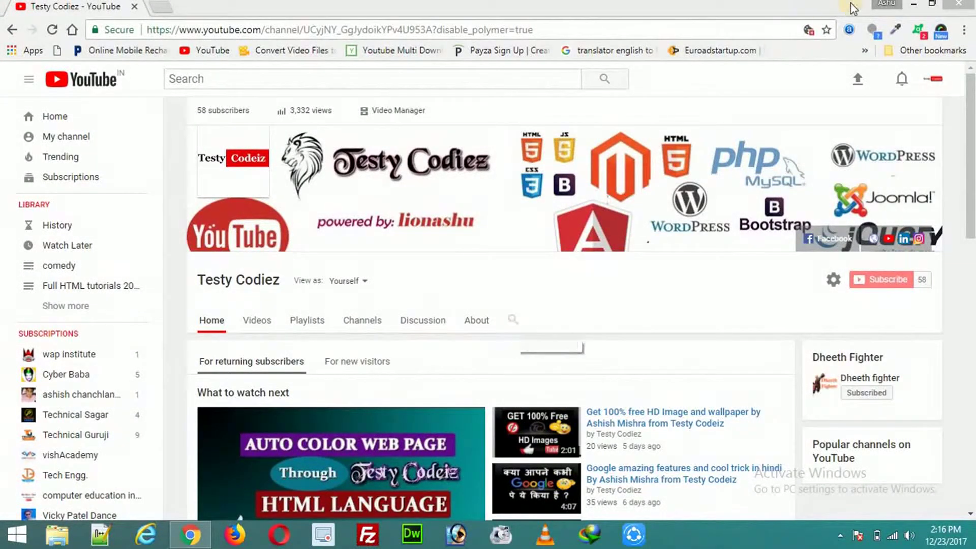
View the HTML Web copy.jpg page mockup from the desktop at full window size, then put it away
left_click(912, 6)
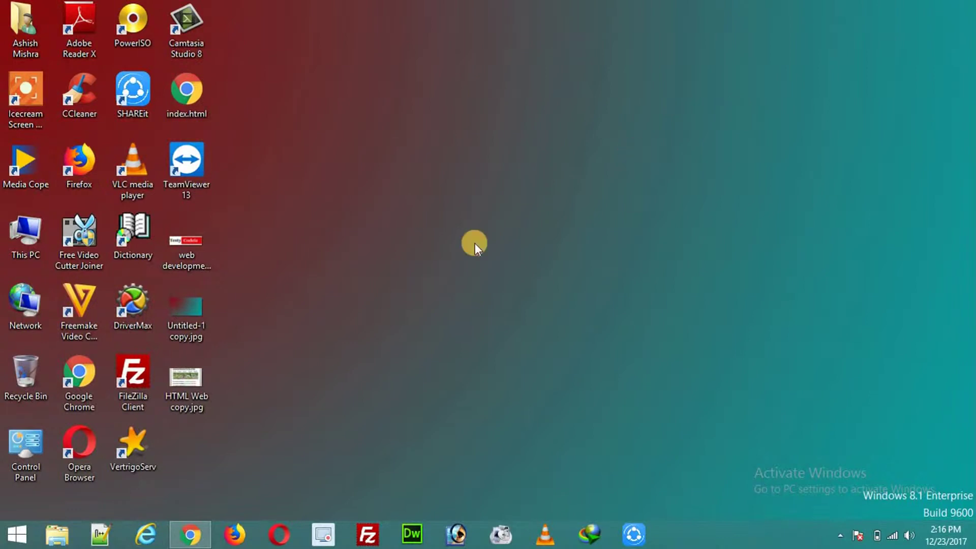
double_click(177, 384)
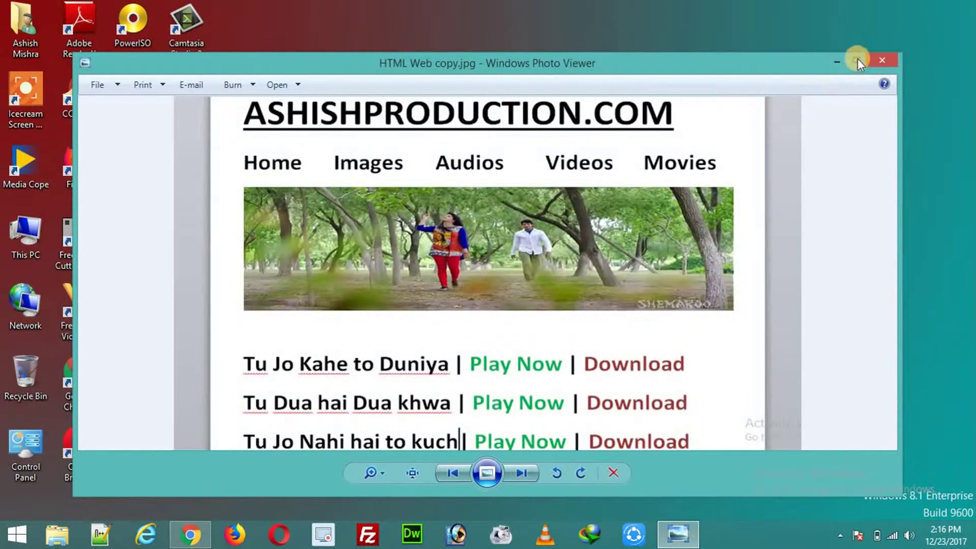
left_click(859, 60)
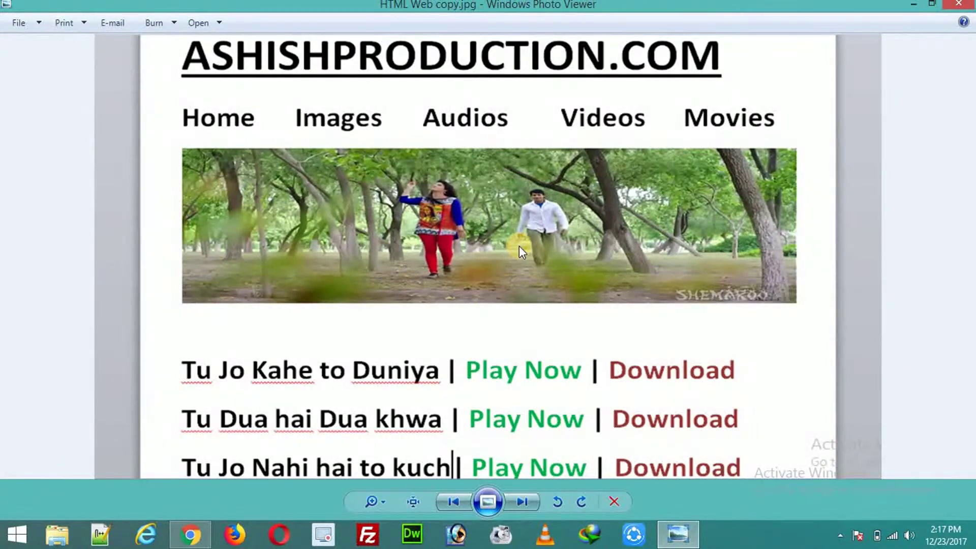
left_click(916, 5)
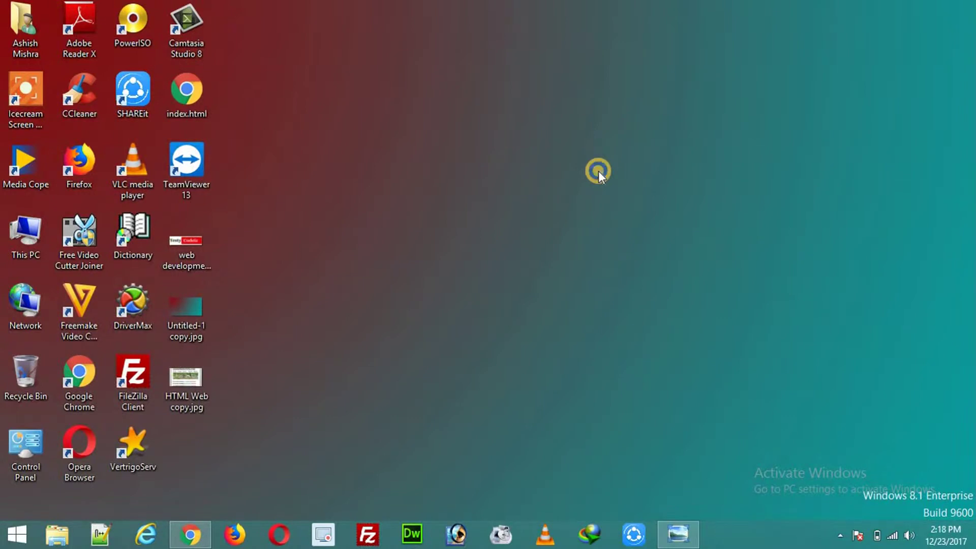
Create a desktop folder named "hml web site" and open it in a maximized window
right_click(599, 172)
mouse_move(638, 307)
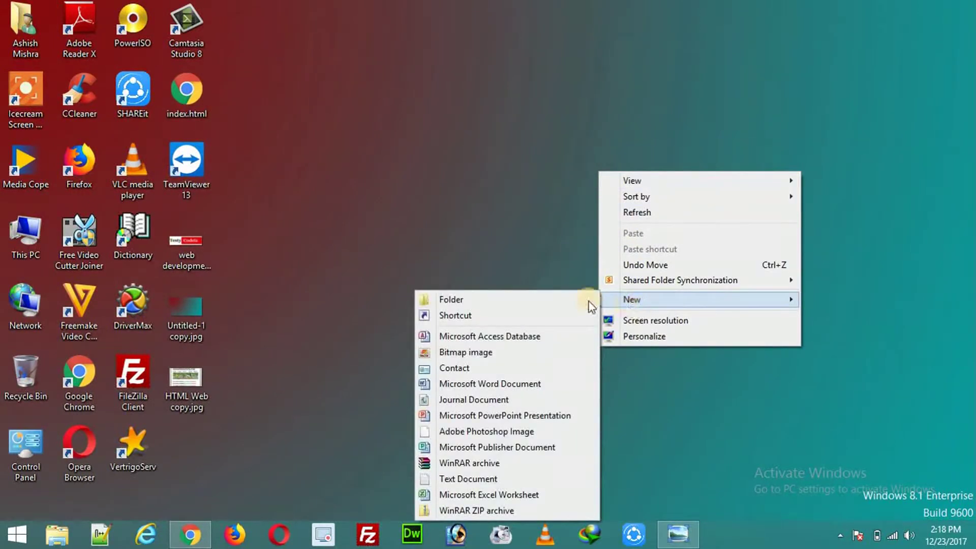
left_click(553, 300)
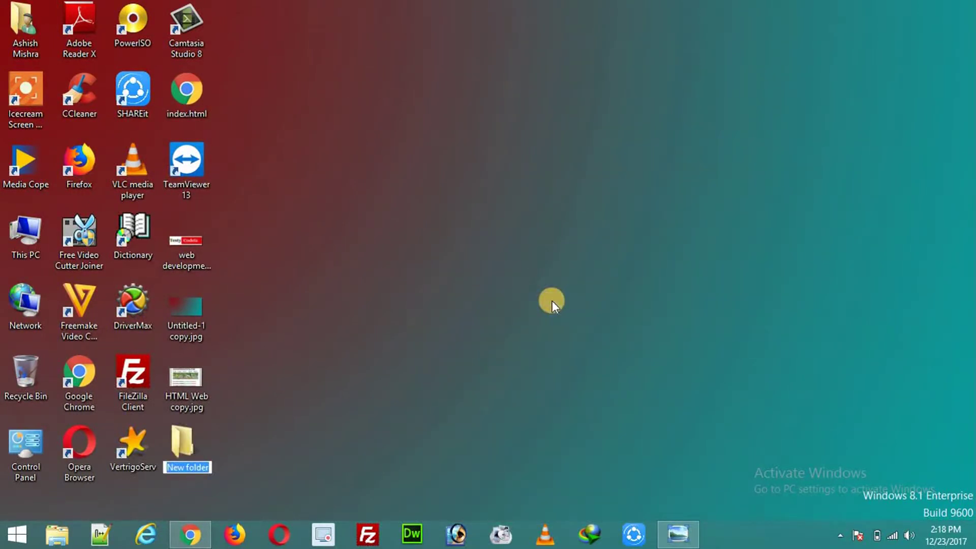
type("hml web site")
key("Return")
double_click(202, 457)
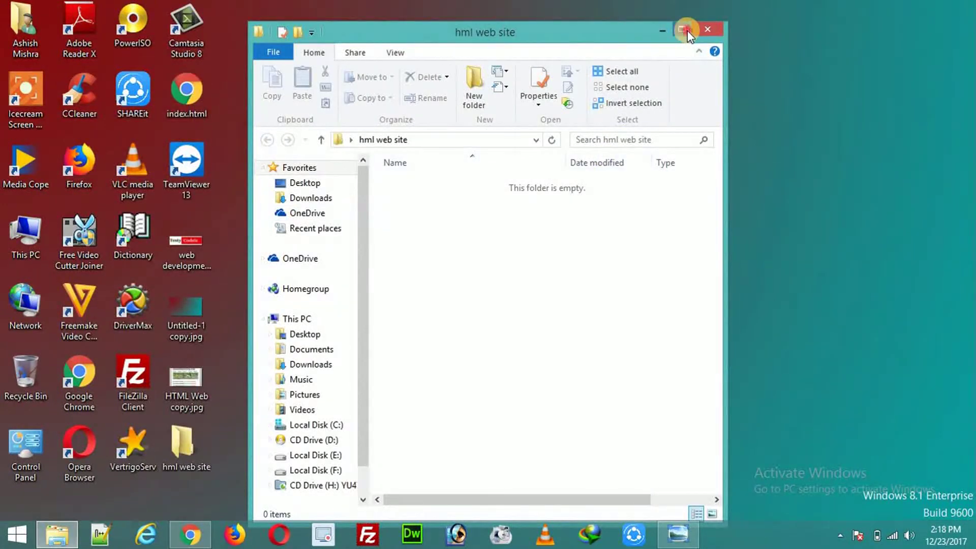
left_click(684, 29)
Create two subfolders named "images" and "audio" in the hml web site folder
left_click(525, 262)
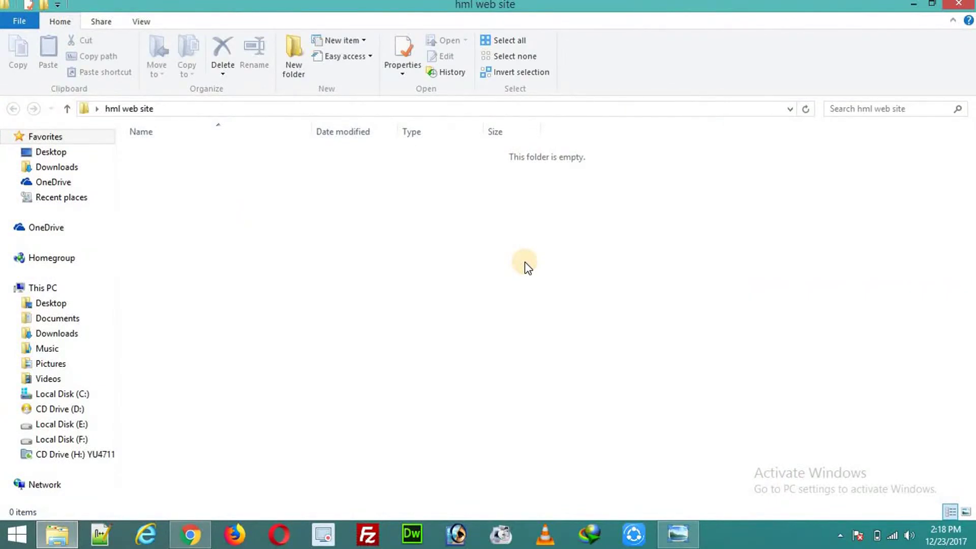
key("ctrl+shift+n")
type("images")
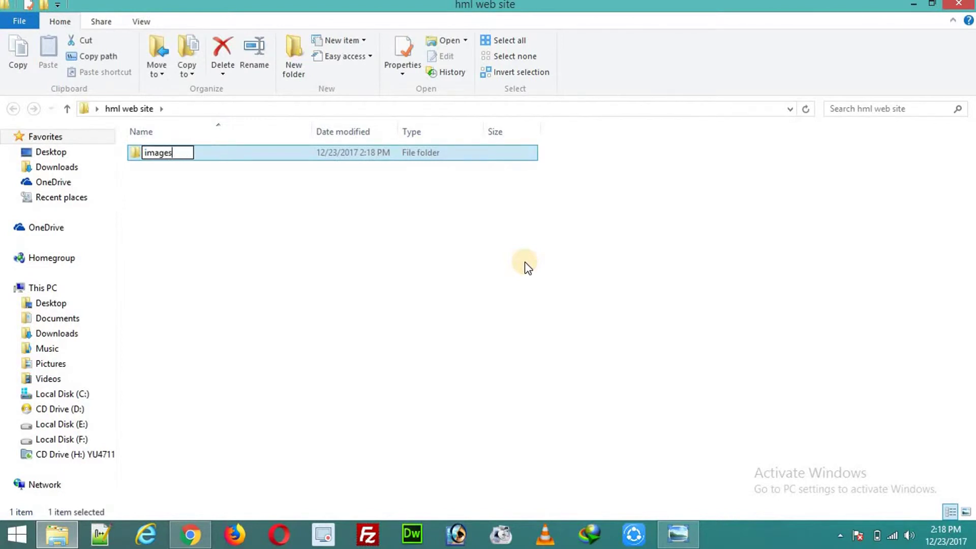
key("Return")
left_click(392, 206)
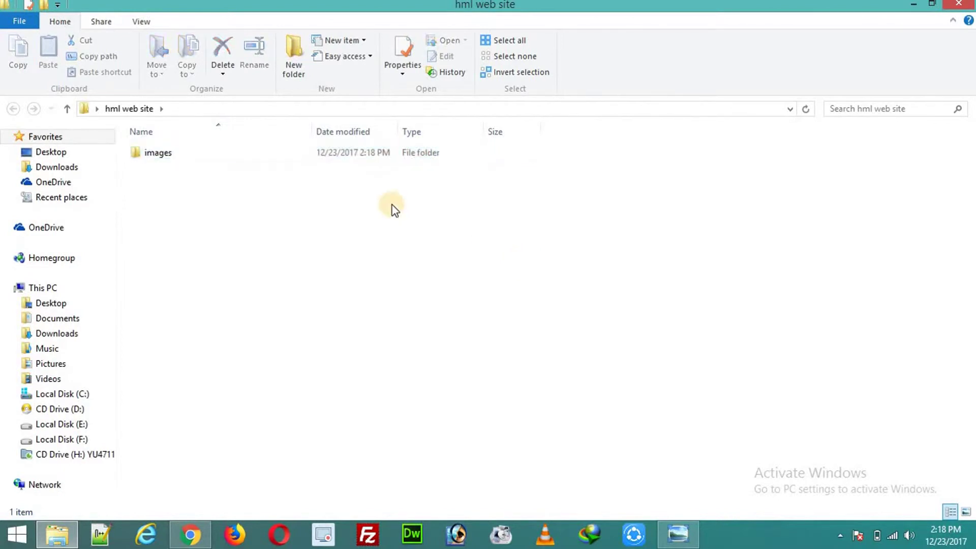
key("ctrl+shift+n")
type("audio")
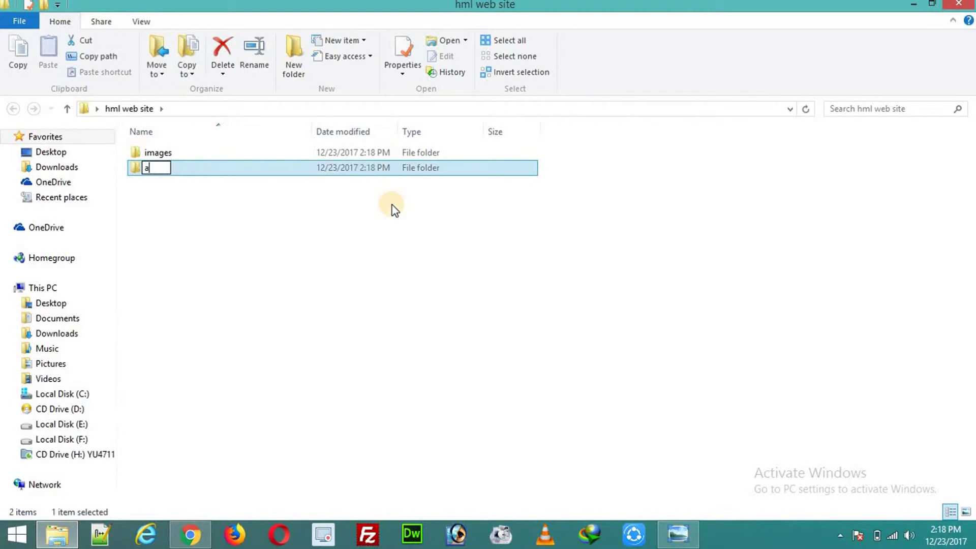
key("Return")
Add two more subfolders named "videos" and "movies" to the hml web site folder
left_click(317, 273)
key("ctrl+shift+n")
type("videos")
key("Return")
left_click(302, 303)
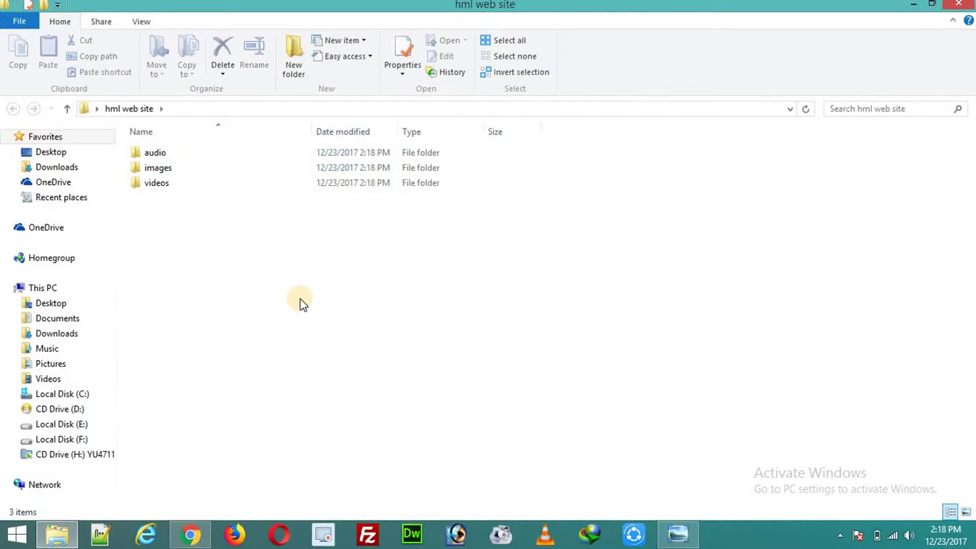
key("ctrl+shift+n")
type("movies")
key("Return")
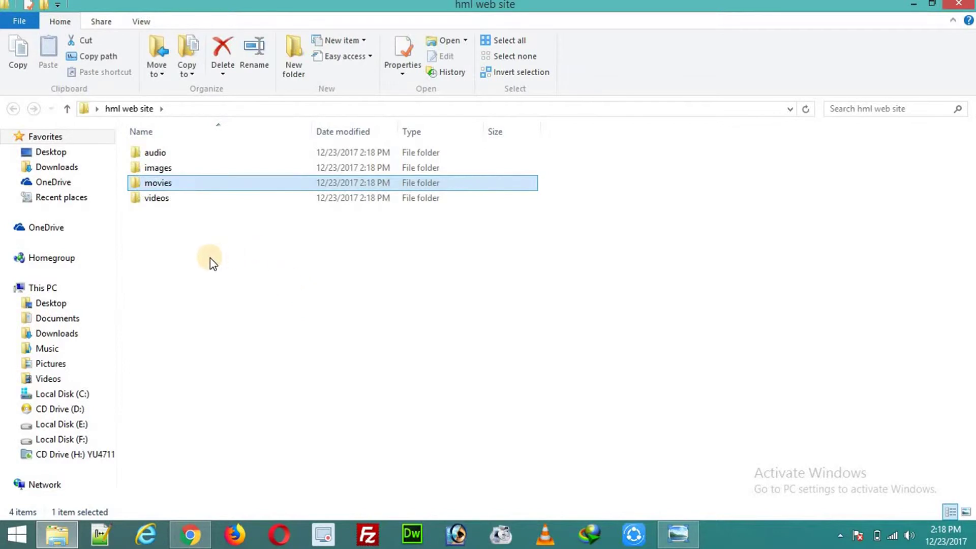
left_click_drag(200, 265, 194, 153)
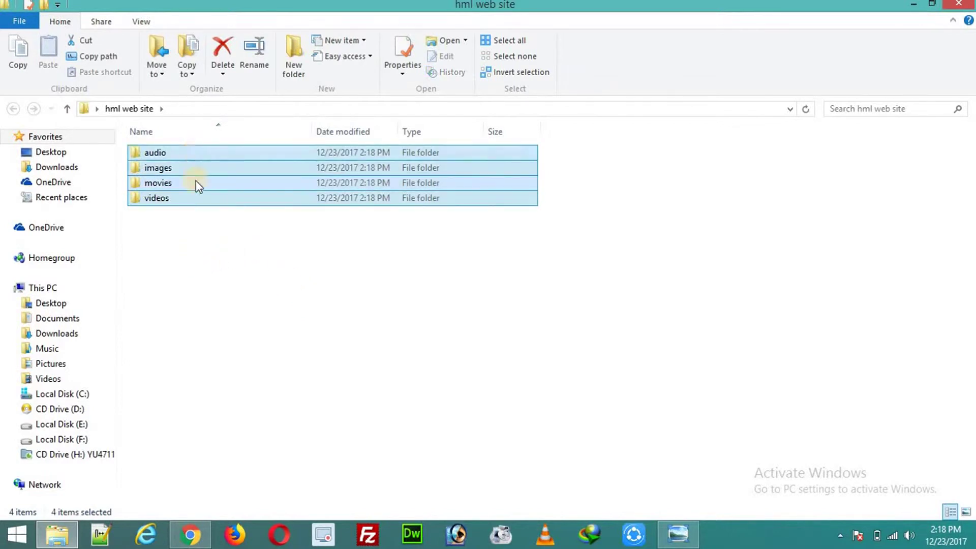
left_click(197, 249)
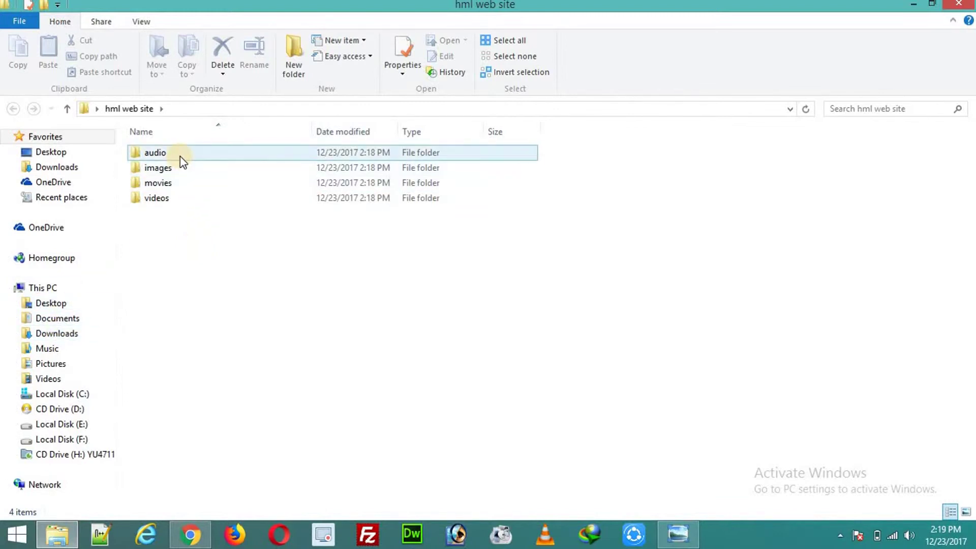
Copy dangal.mp3 from the PC's Videos library into the videos subfolder of hml web site
left_click(51, 379)
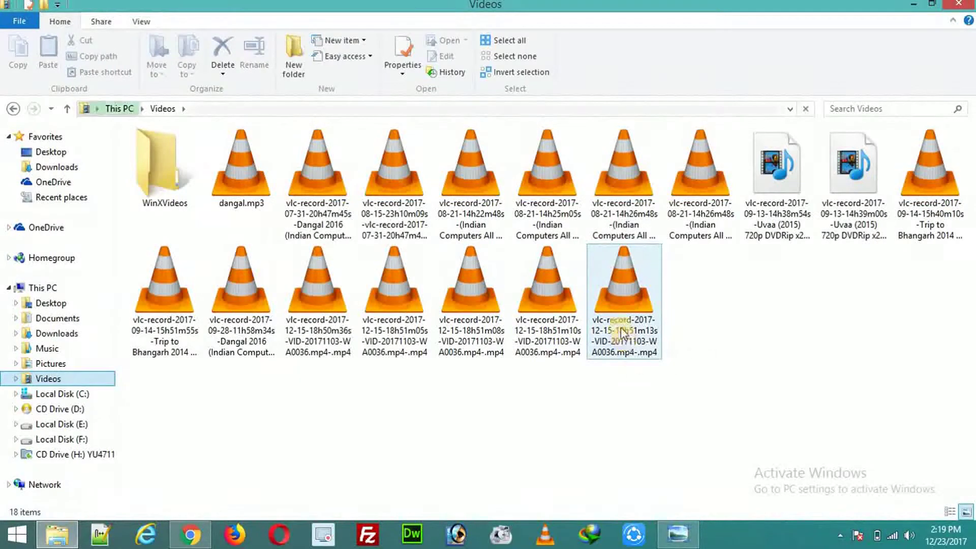
mouse_move(623, 334)
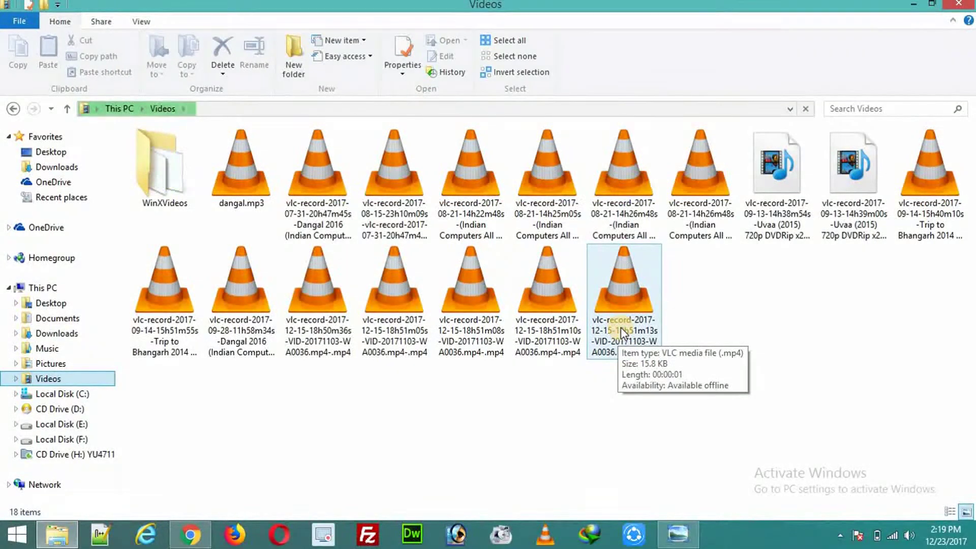
left_click(258, 204)
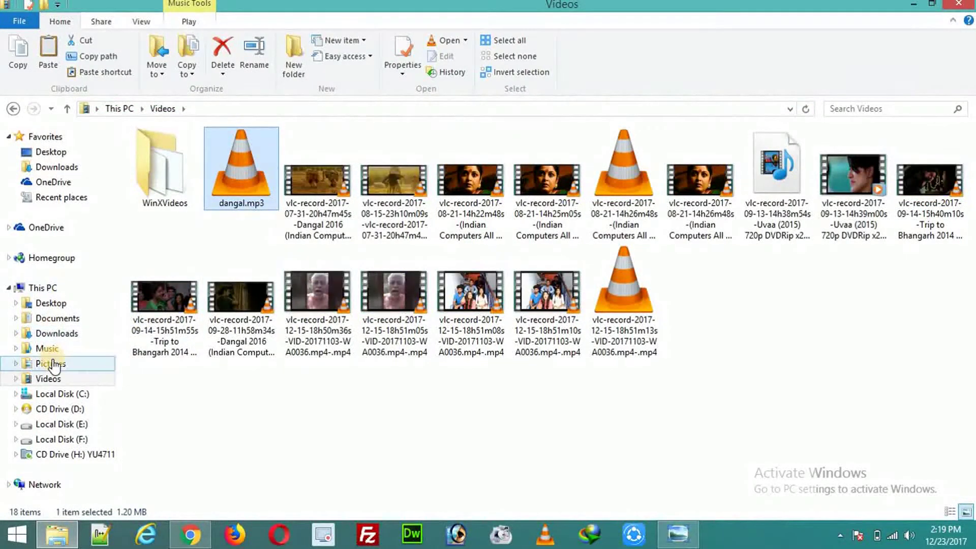
left_click(75, 155)
left_click(410, 425)
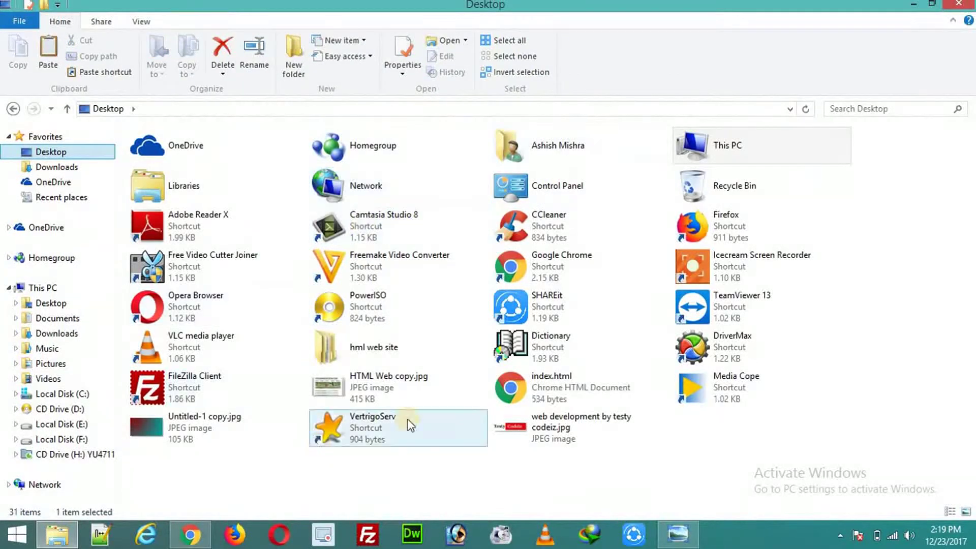
double_click(350, 346)
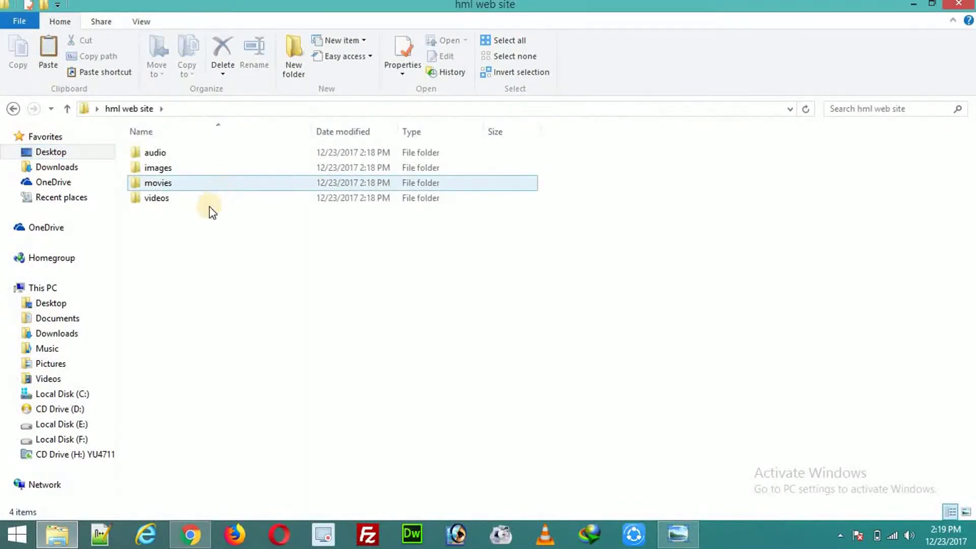
double_click(208, 200)
key("ctrl+v")
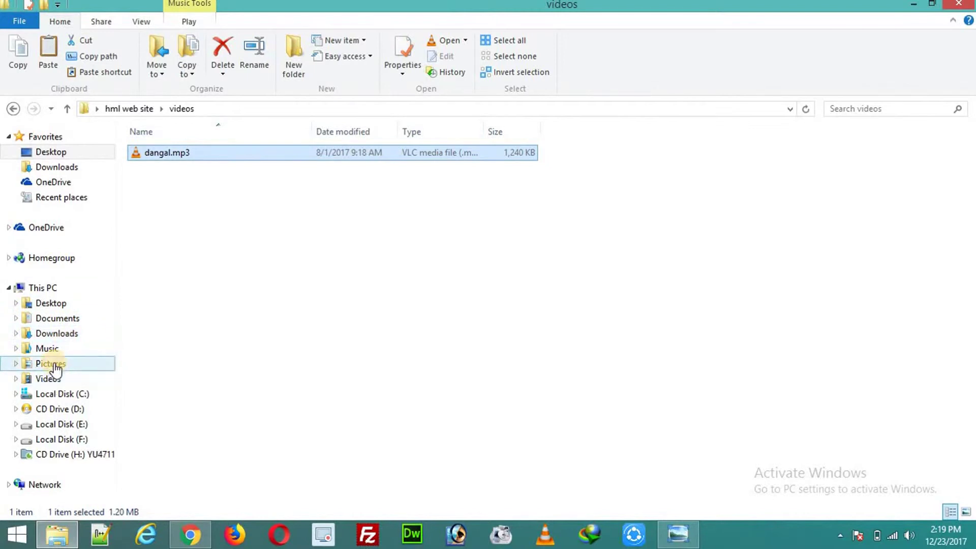
left_click(48, 378)
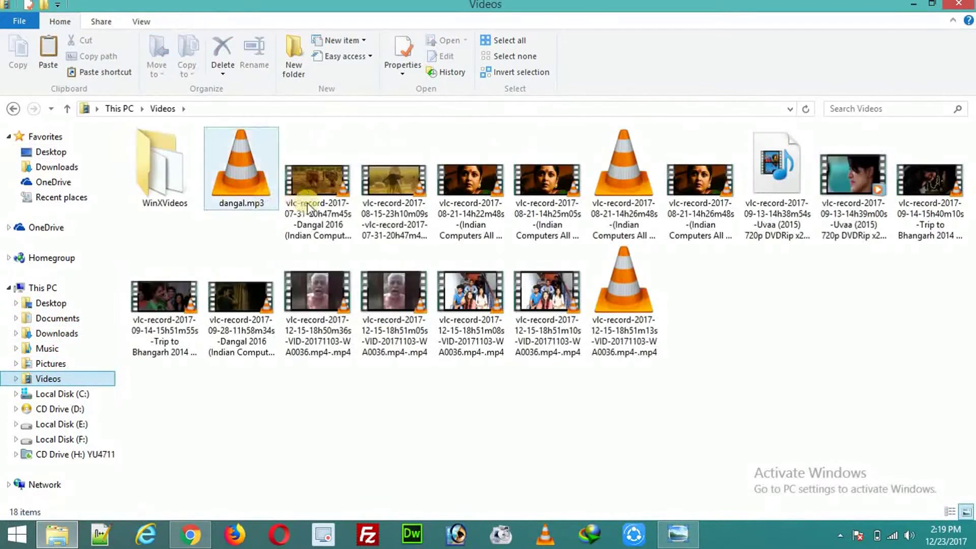
left_click(551, 212)
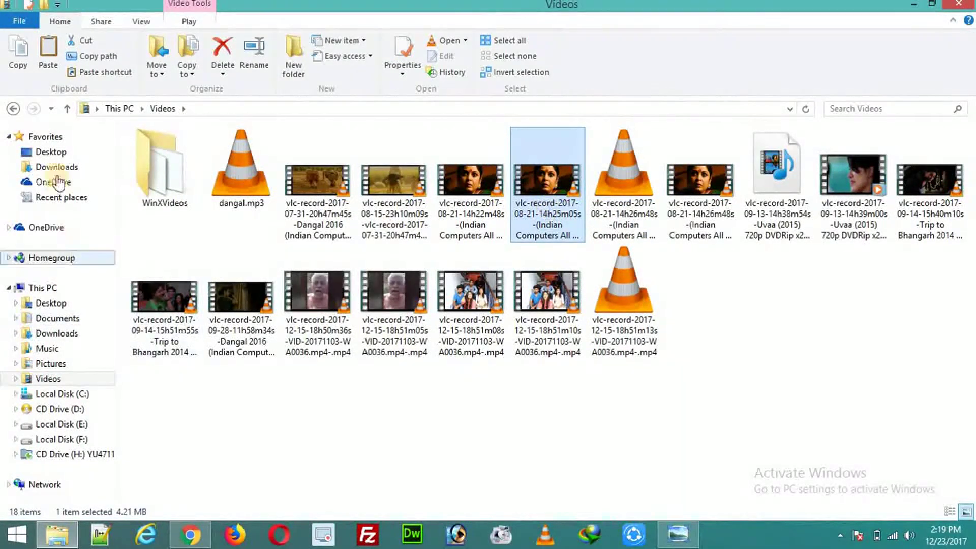
left_click(50, 151)
double_click(356, 344)
double_click(244, 186)
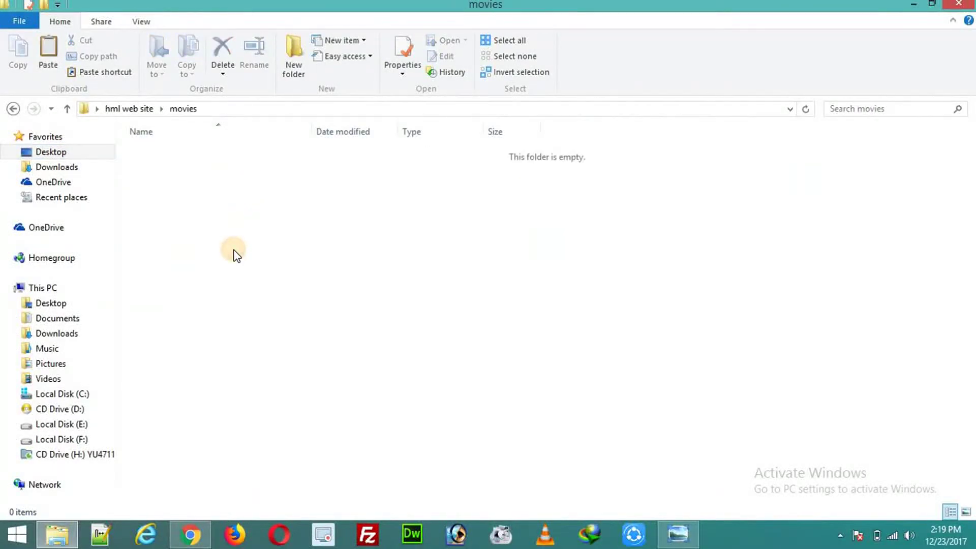
key("ctrl+v")
left_click(14, 109)
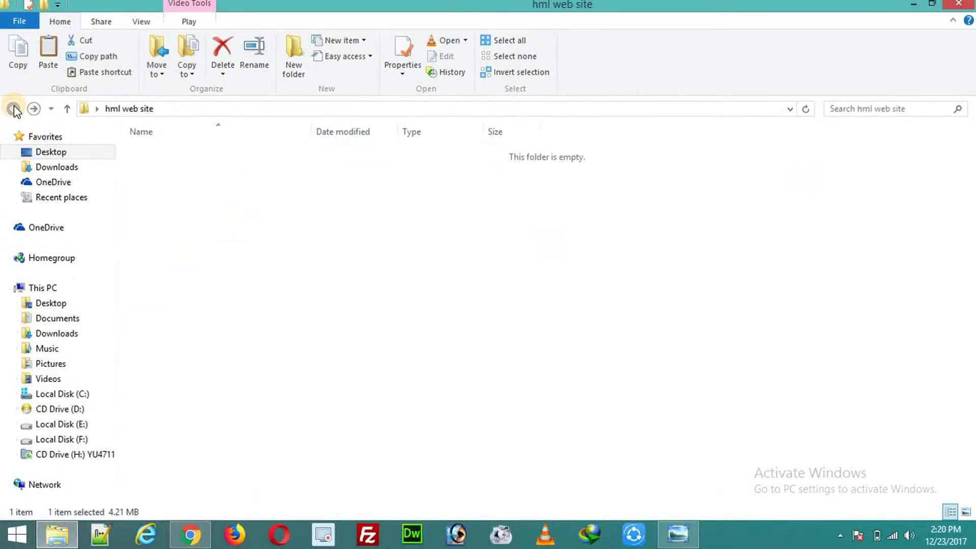
Copy nine vlcsnap-2017-09-13 pictures in the Pictures library, from 14h43m12s602 through 14h43m28s933, leaving out 14h43m24s173
left_click(69, 363)
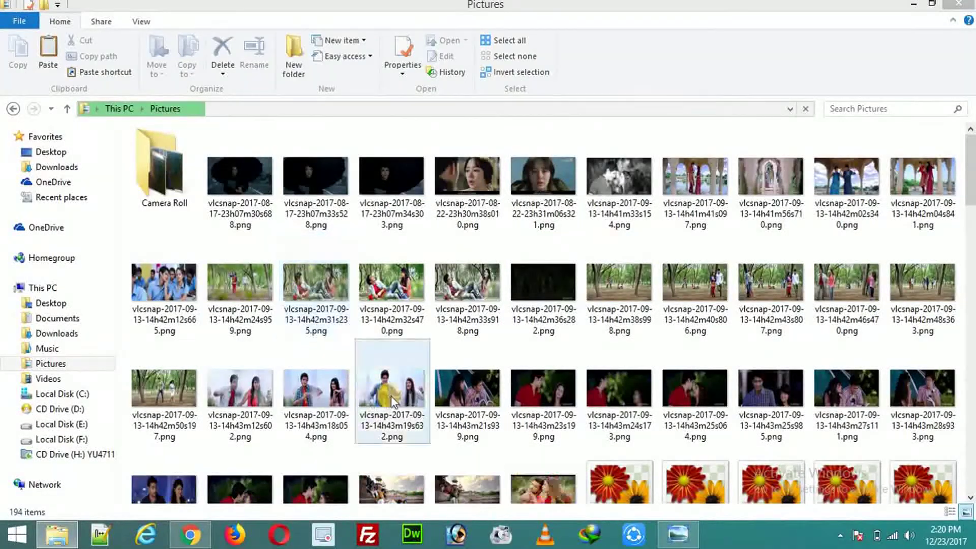
left_click(239, 397)
left_click(364, 408, "shift")
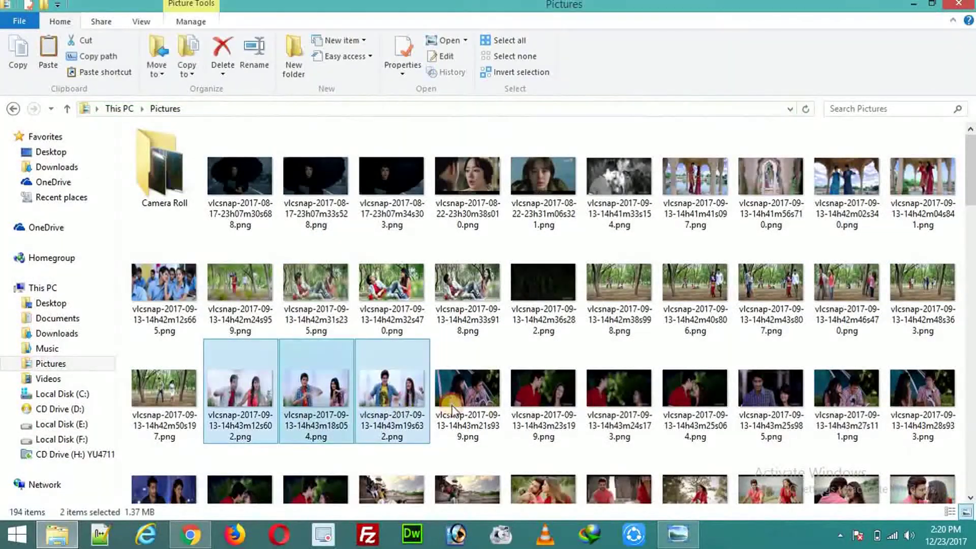
left_click(480, 414, "ctrl")
left_click(544, 402, "ctrl")
left_click(695, 401, "ctrl")
left_click(771, 401, "ctrl")
left_click(838, 402, "ctrl")
left_click(910, 401, "ctrl")
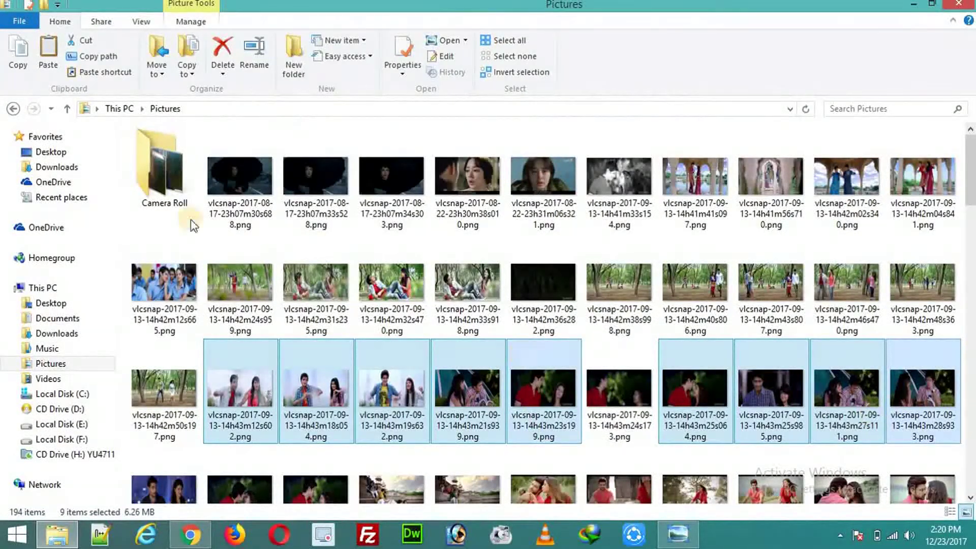
Paste the copied pictures into the images subfolder of hml web site
left_click(49, 153)
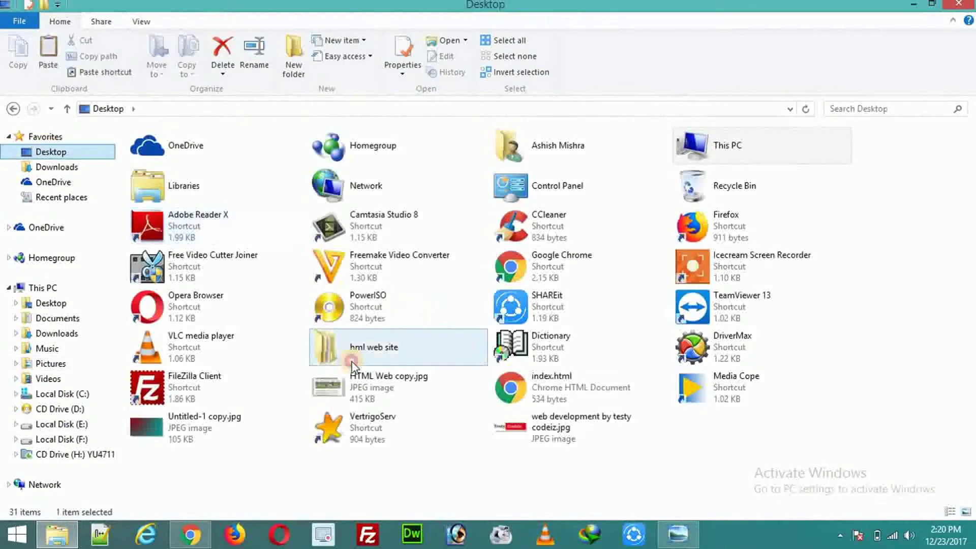
double_click(370, 351)
left_click(188, 155)
double_click(187, 155)
left_click(13, 108)
double_click(153, 167)
key("ctrl+v")
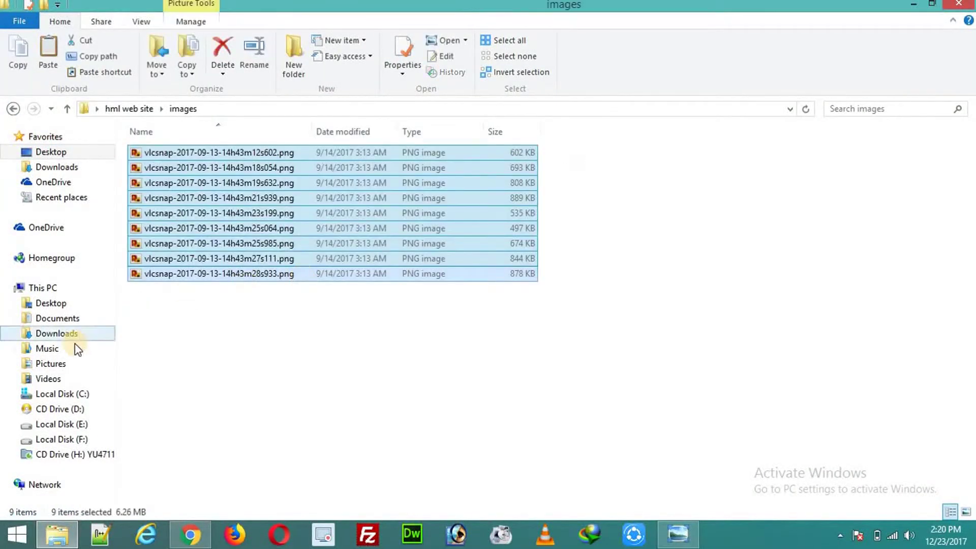
Copy all three audio files from the Music library into the audio subfolder, and return to the hml web site folder
left_click(75, 350)
left_click_drag(192, 213, 193, 154)
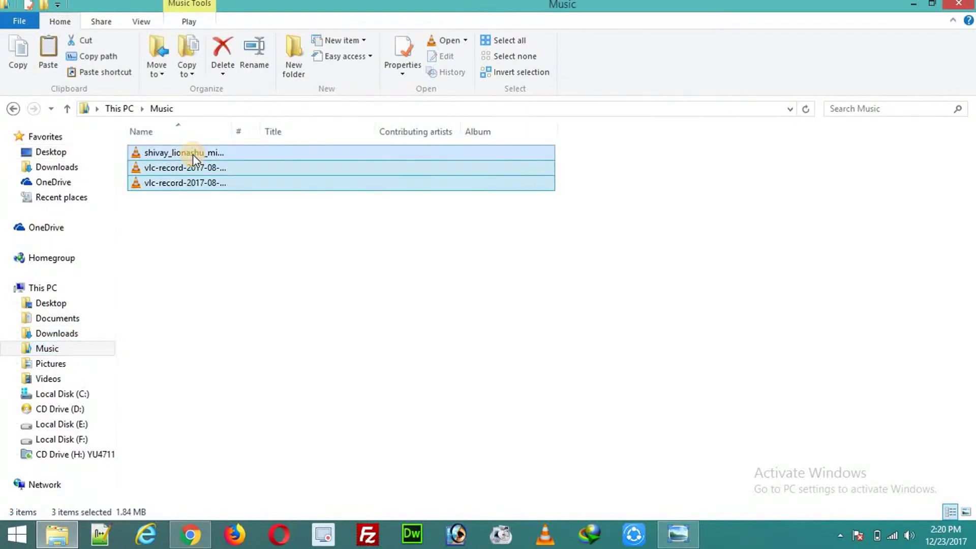
left_click(49, 152)
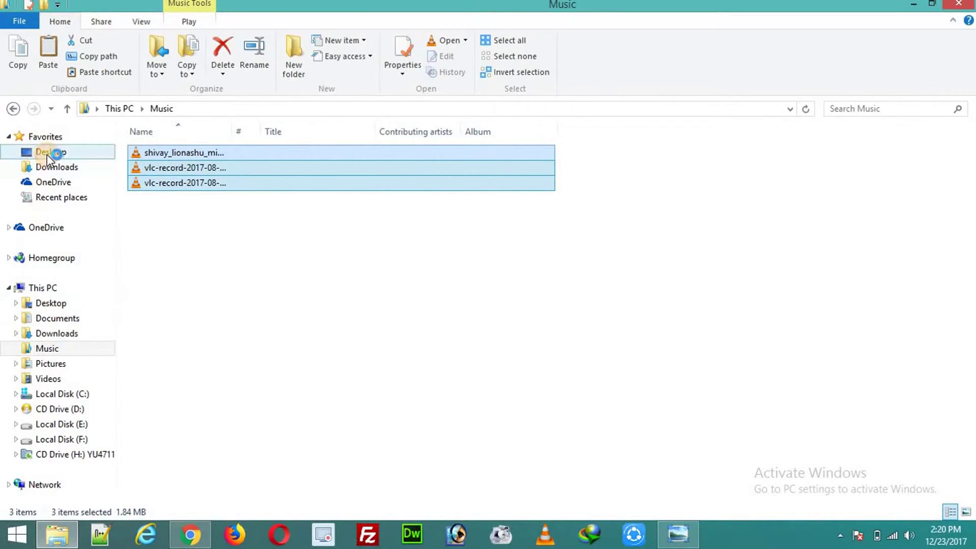
double_click(170, 158)
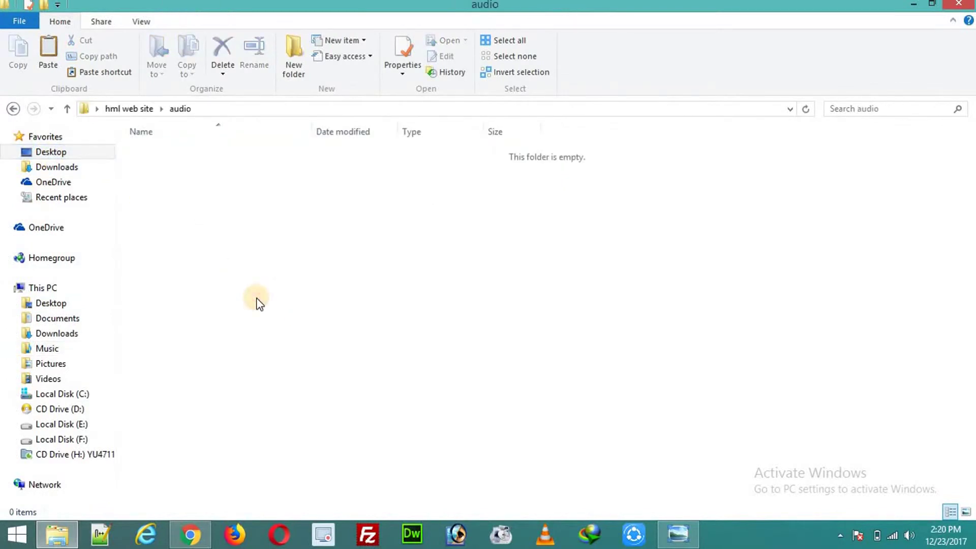
key("ctrl+v")
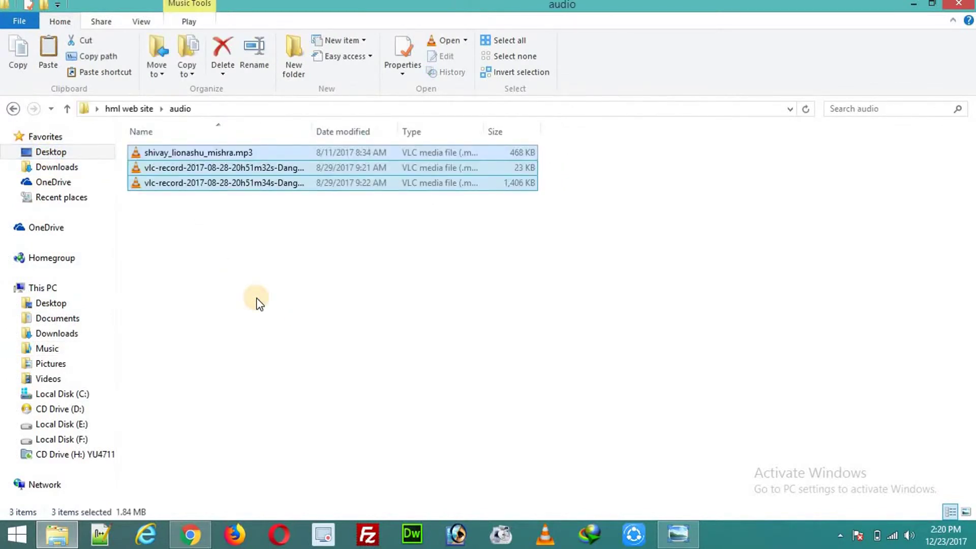
left_click(13, 108)
left_click(285, 204)
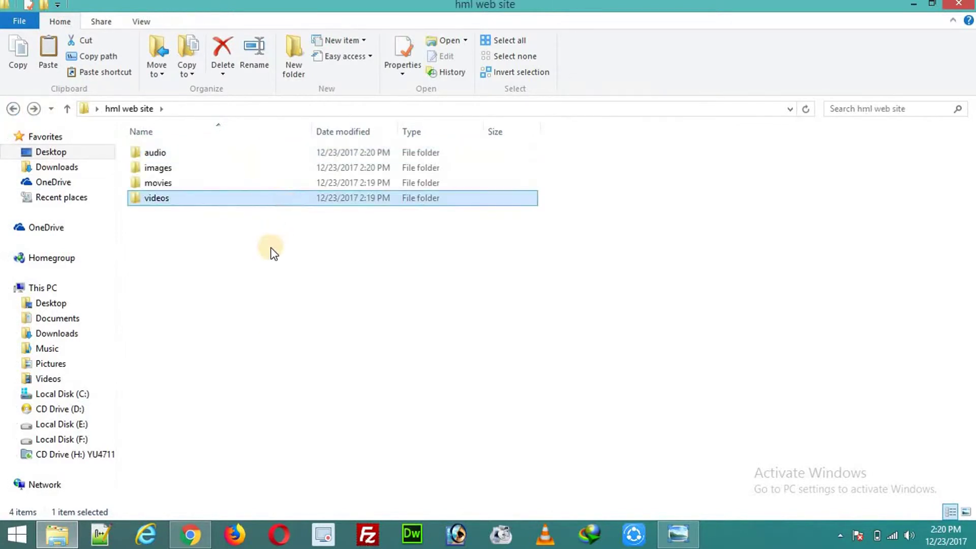
Create a new text document in the hml web site folder and name it index.html, accepting the extension change
left_click(273, 252)
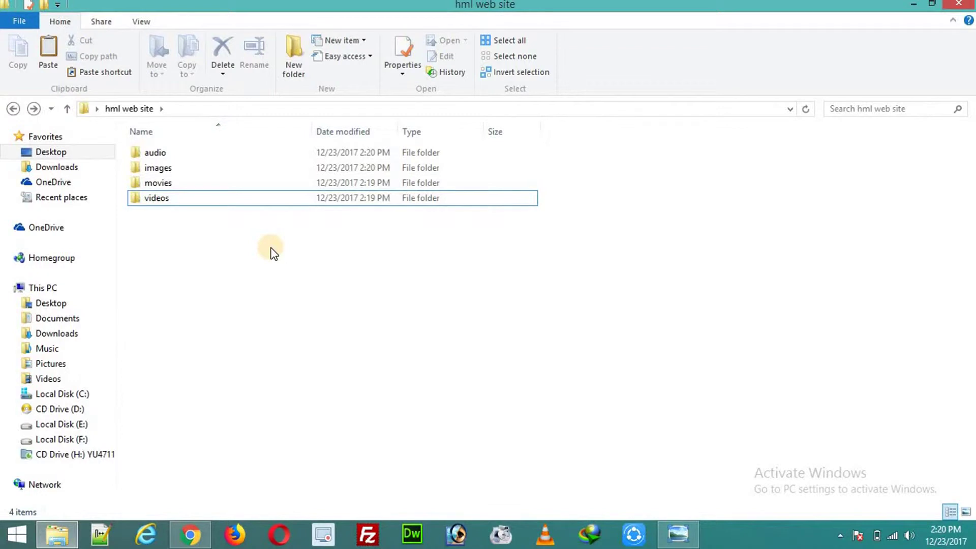
right_click(271, 247)
mouse_move(345, 440)
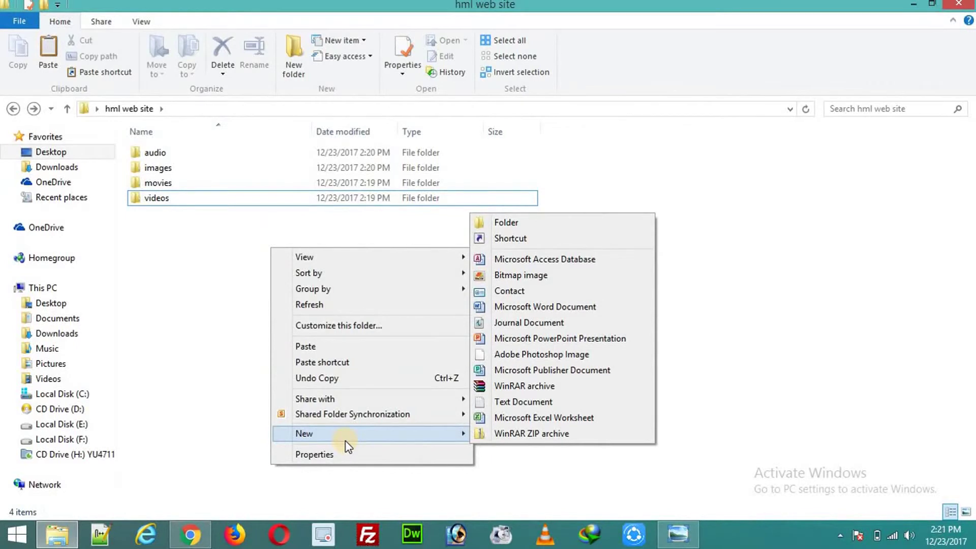
left_click(526, 403)
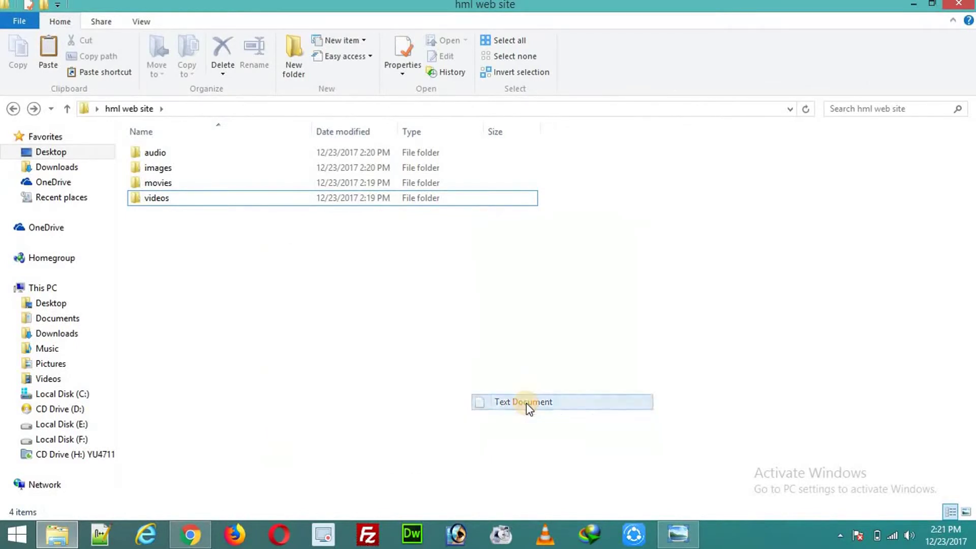
type("index")
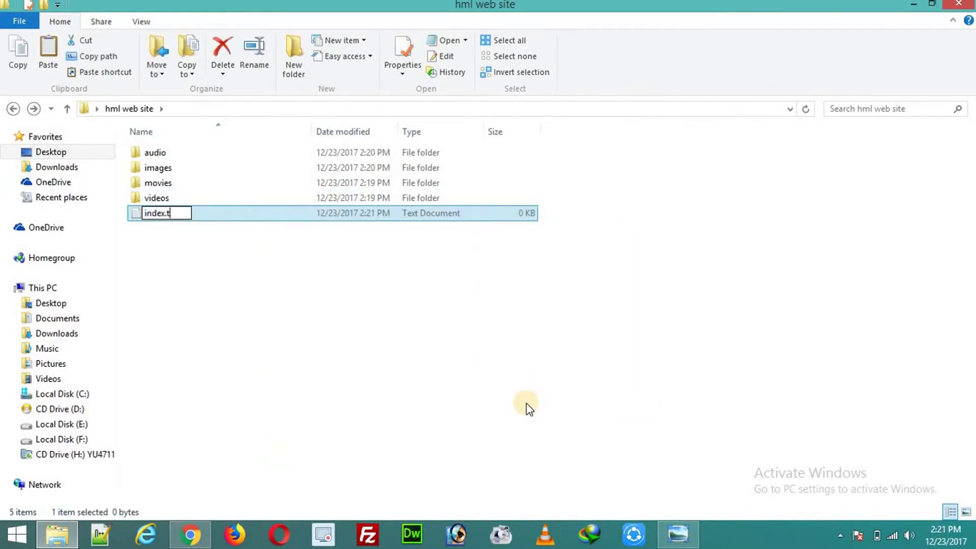
type(".html")
key("Return")
key("Return")
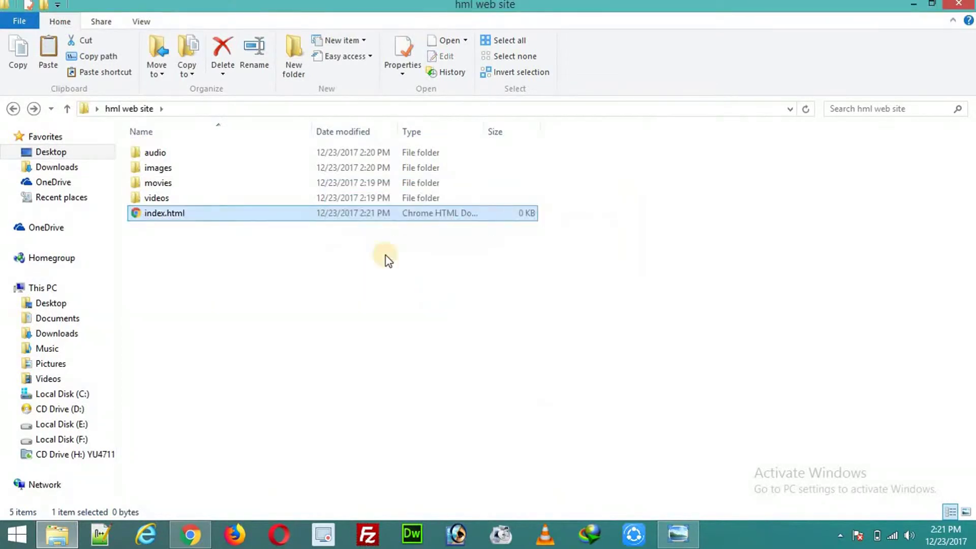
Open index.html for editing in Notepad++ and maximize the editor window
right_click(196, 223)
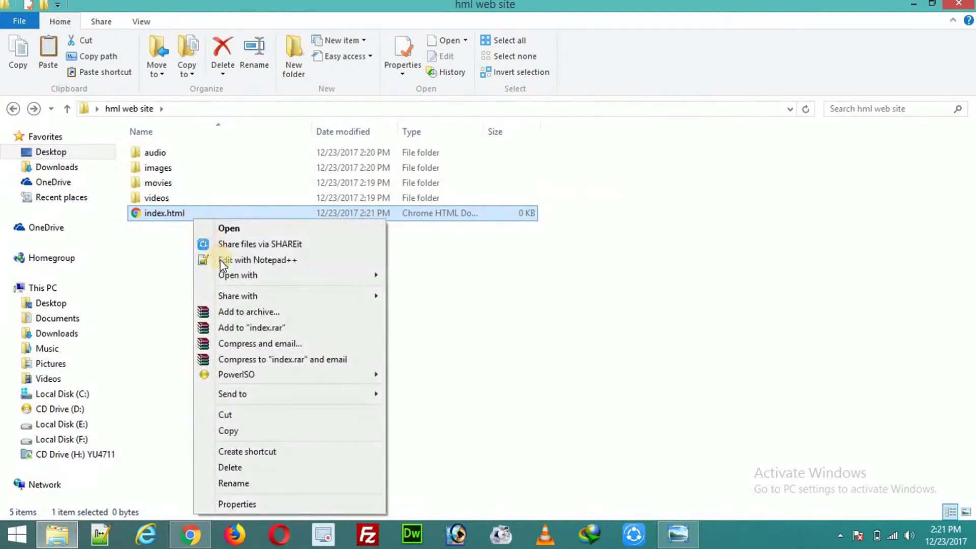
left_click(221, 263)
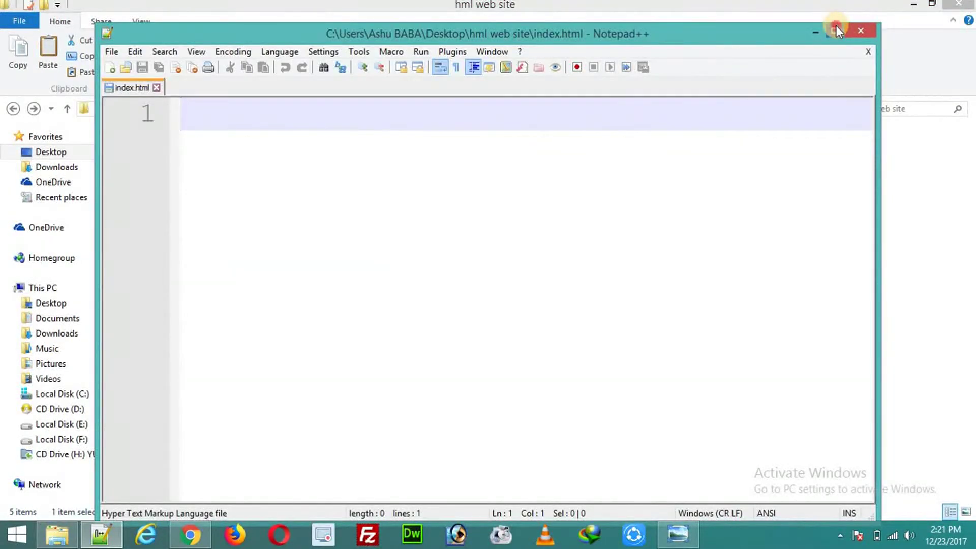
left_click(836, 30)
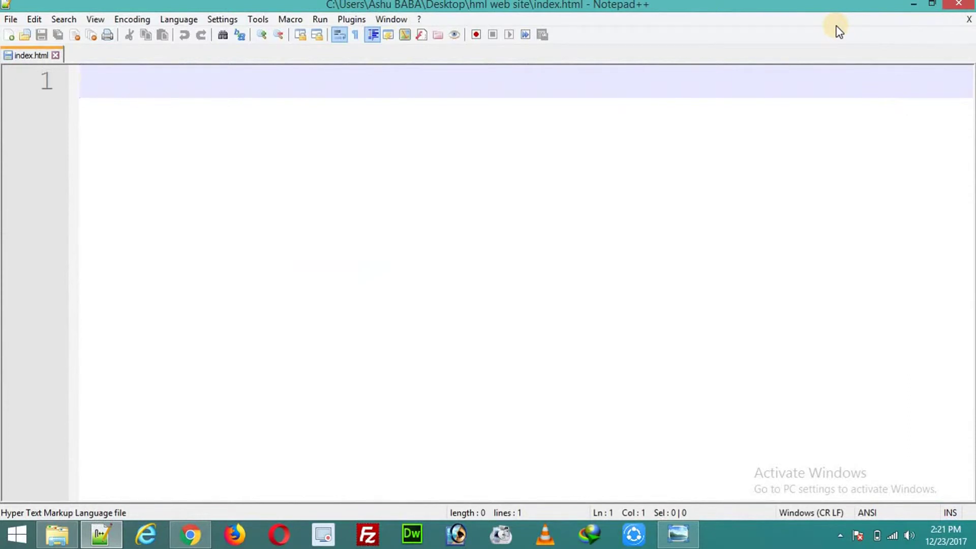
Begin the page with the <!doctype html> declaration and an opening html tag, followed by an indented new line
type("<")
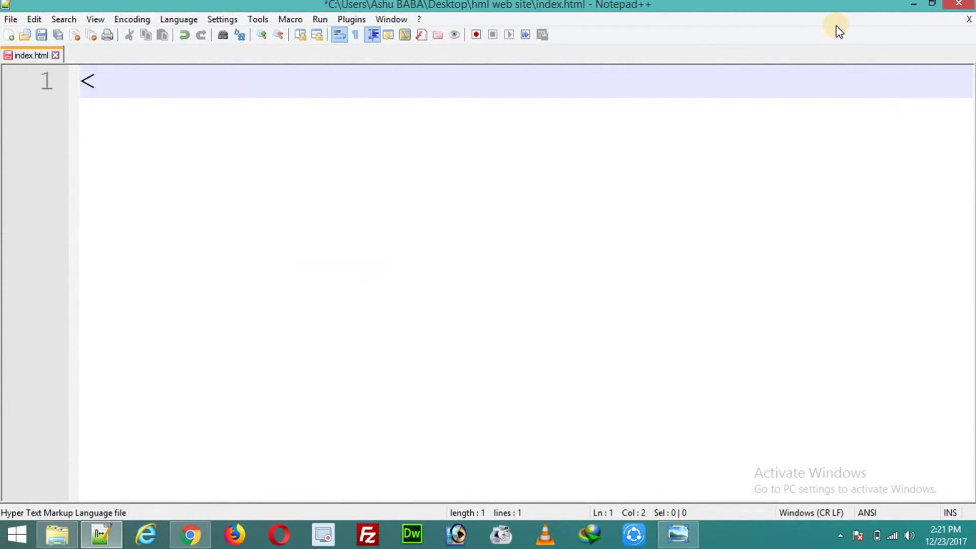
type("!doctype html")
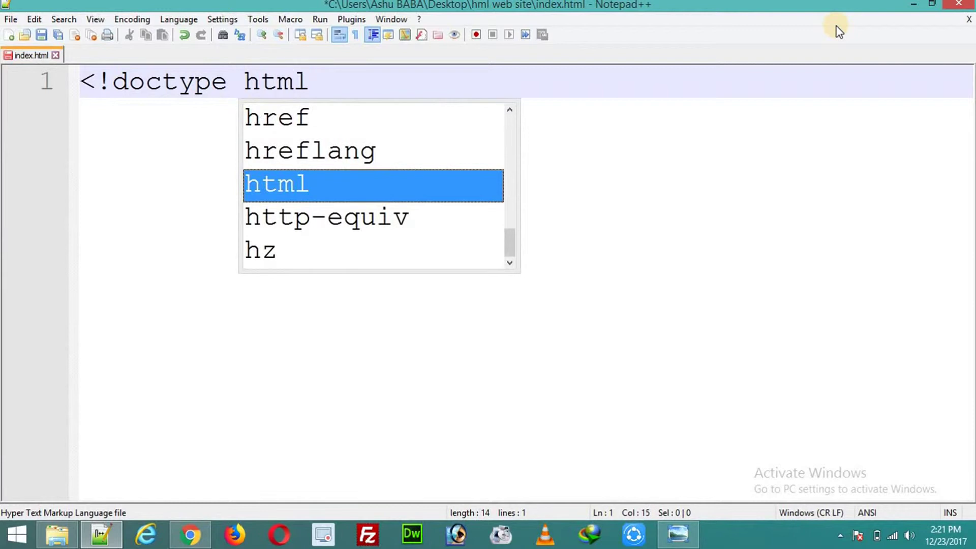
type(">")
key("Return")
type("<html>")
key("Return")
key("Tab")
Add a head with the title Ashishproduction|Home, an empty body block and the closing html tag, and save the file
type("<head><title> ")
type("Ashish ")
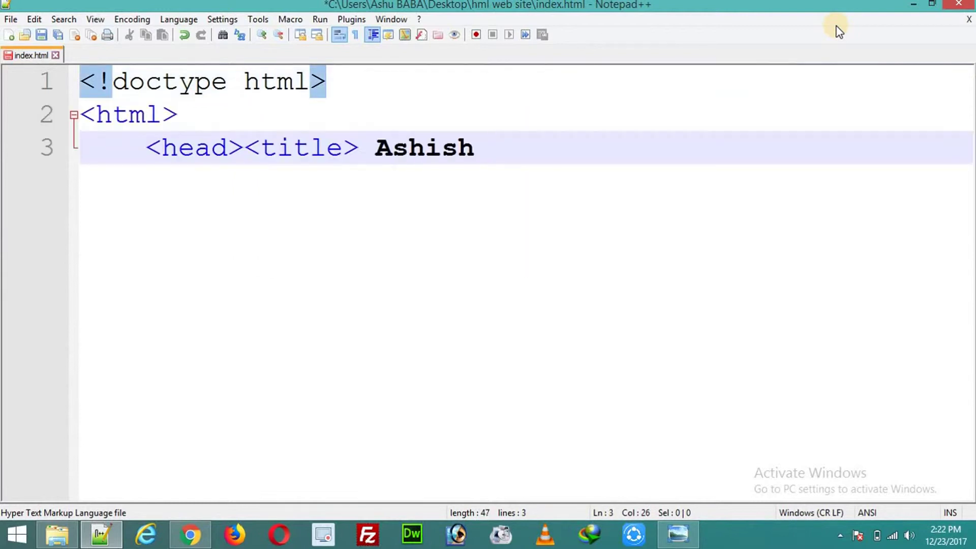
type("production|Home </")
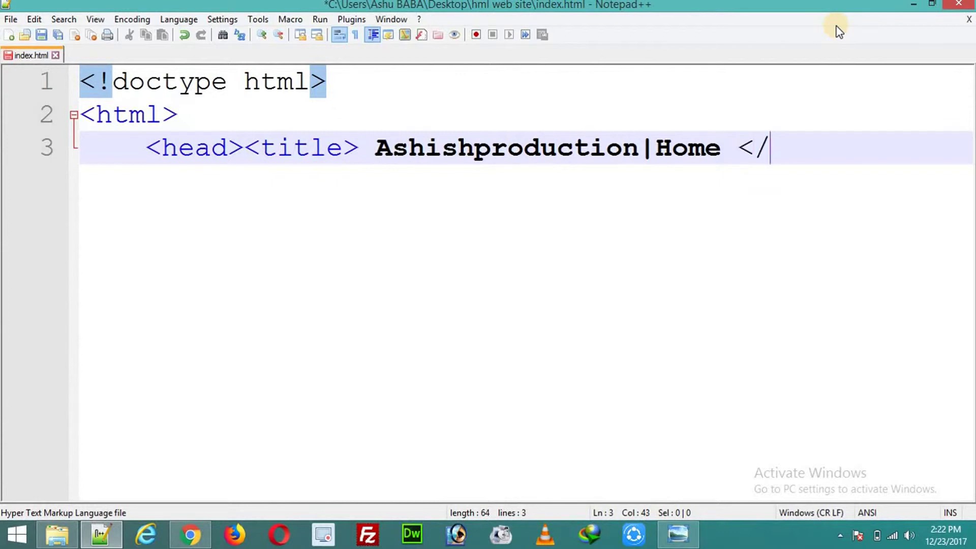
type("title> \t\t</head> \t<body> \t    \t</body> </html>")
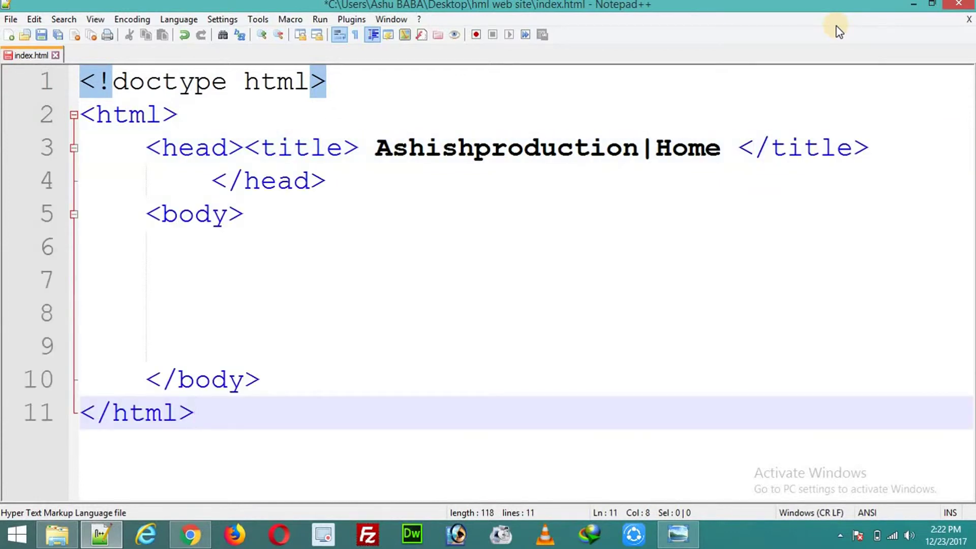
left_click(243, 266)
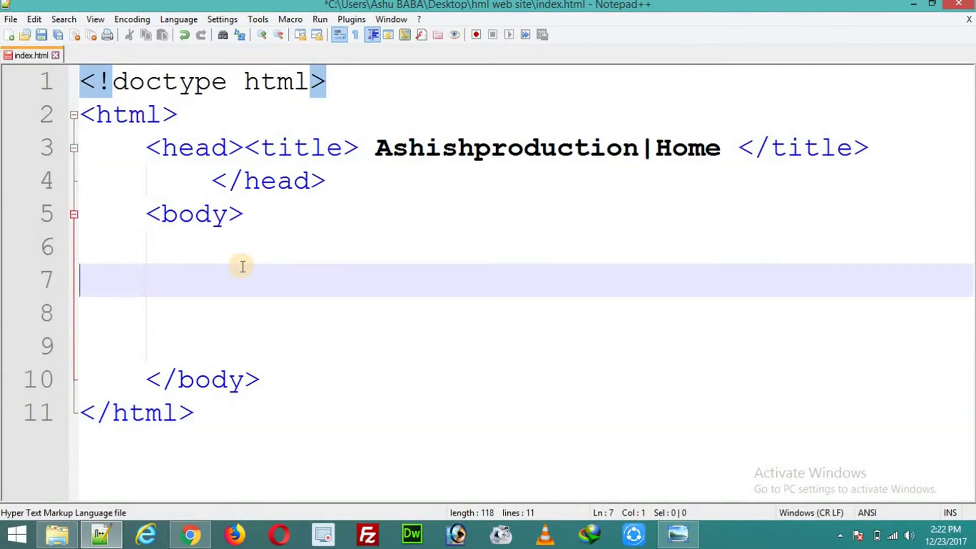
key("ctrl+s")
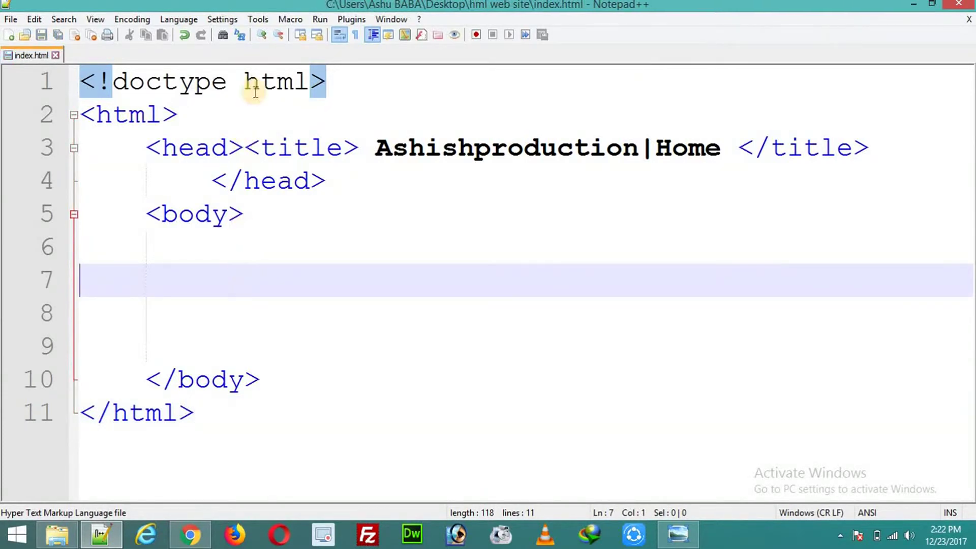
Launch the saved page in Chrome to check it, and return to the code in Notepad++
left_click(317, 21)
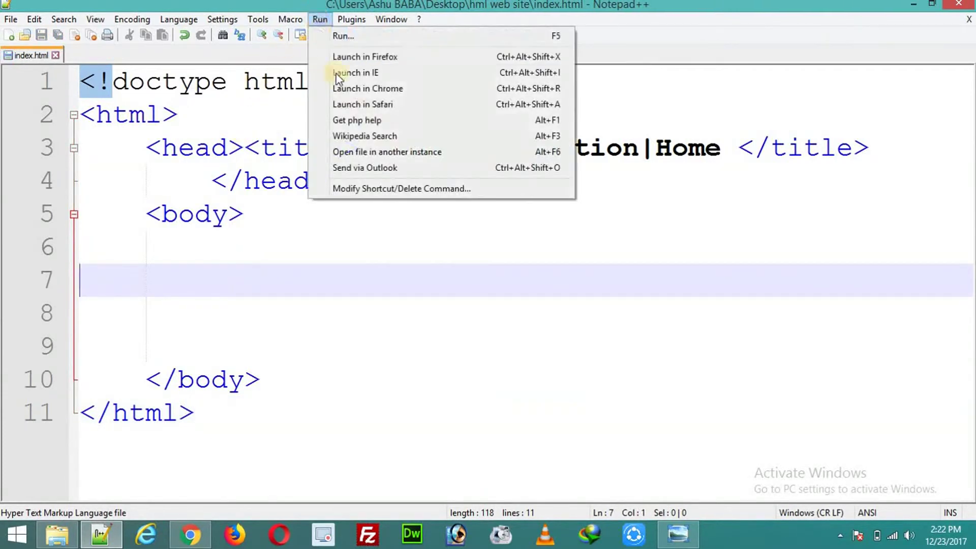
left_click(378, 90)
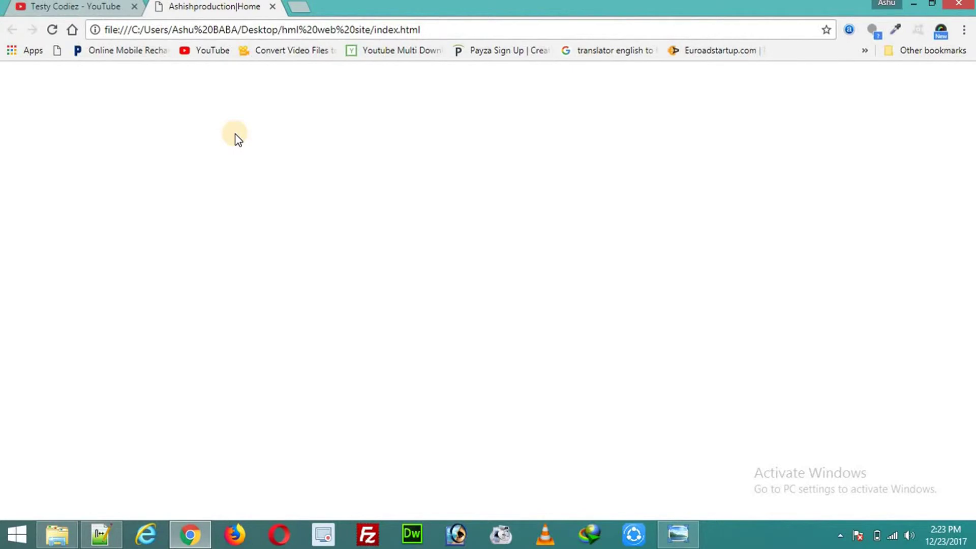
left_click(922, 10)
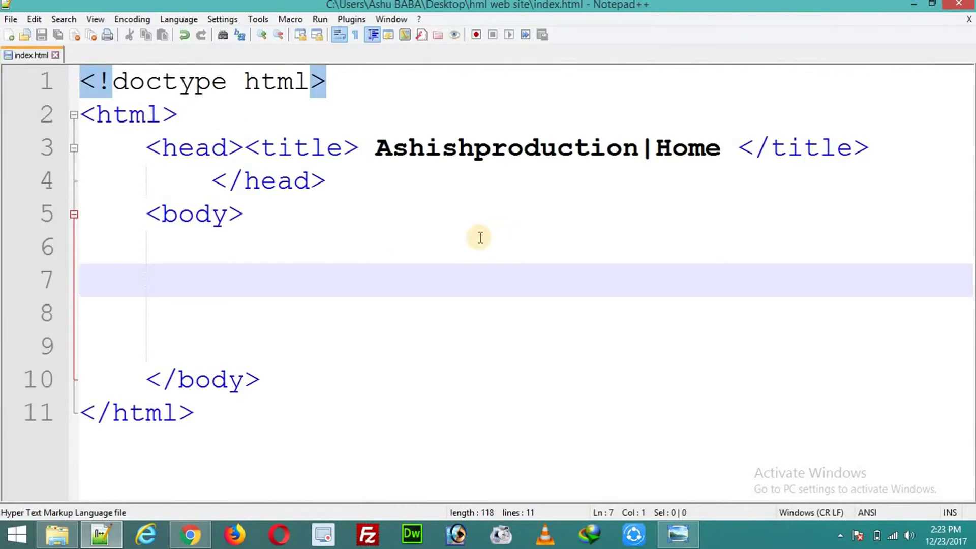
Add an h1 heading reading ASHISHPRODUCTION.COM at the start of the body, save, and check the page in Chrome
left_click(242, 247)
type("<h1>")
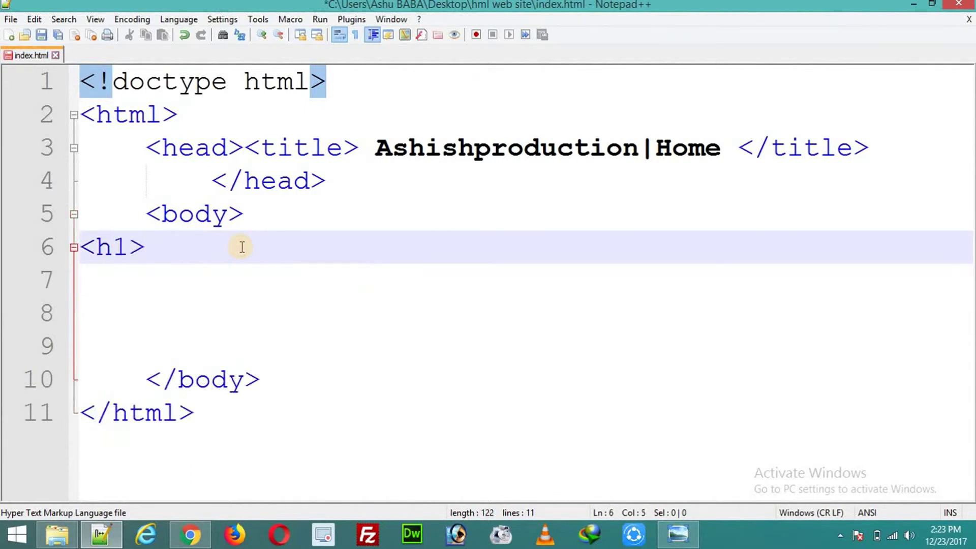
type("ASHISH PRODUCTION.COM")
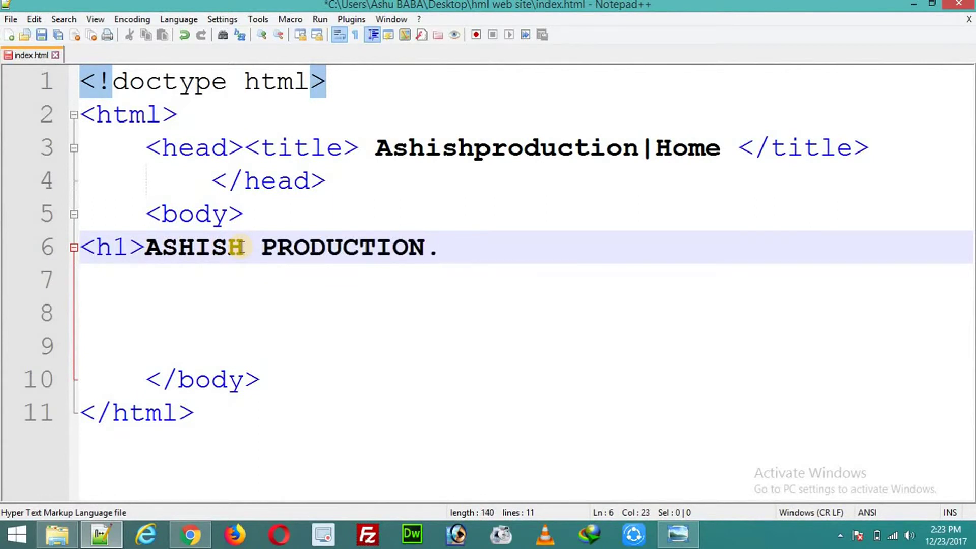
key("Left")
key("Left")
key("BackSpace")
key("End")
type("</")
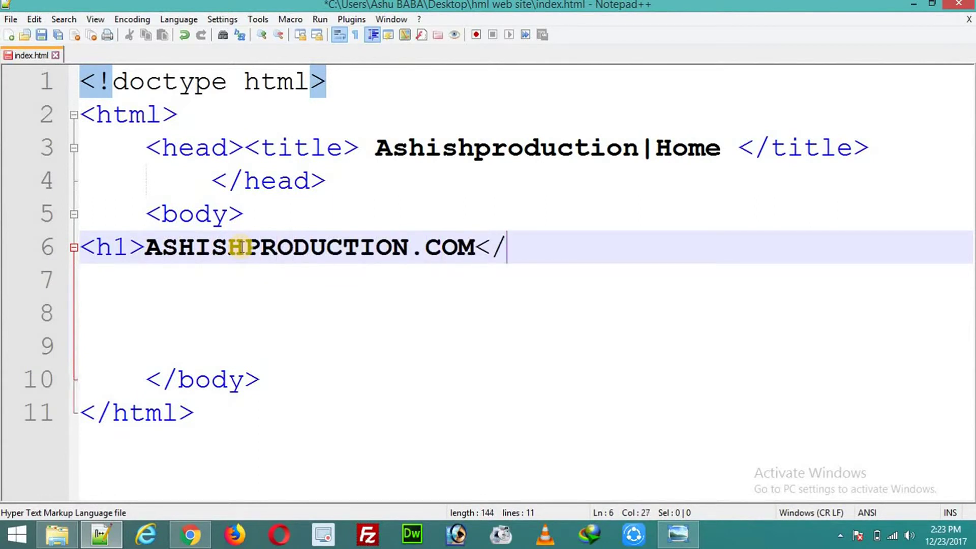
key("Return")
key("ctrl+s")
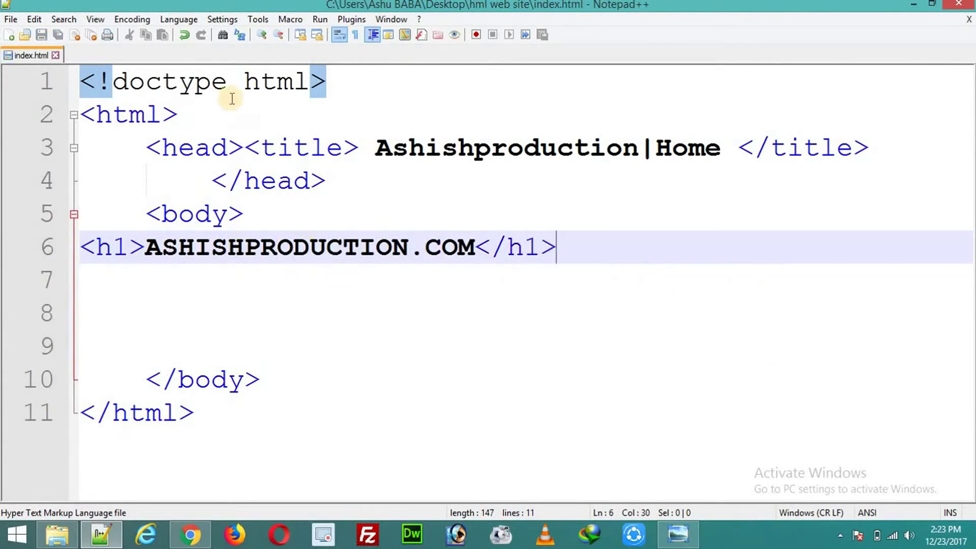
left_click(189, 534)
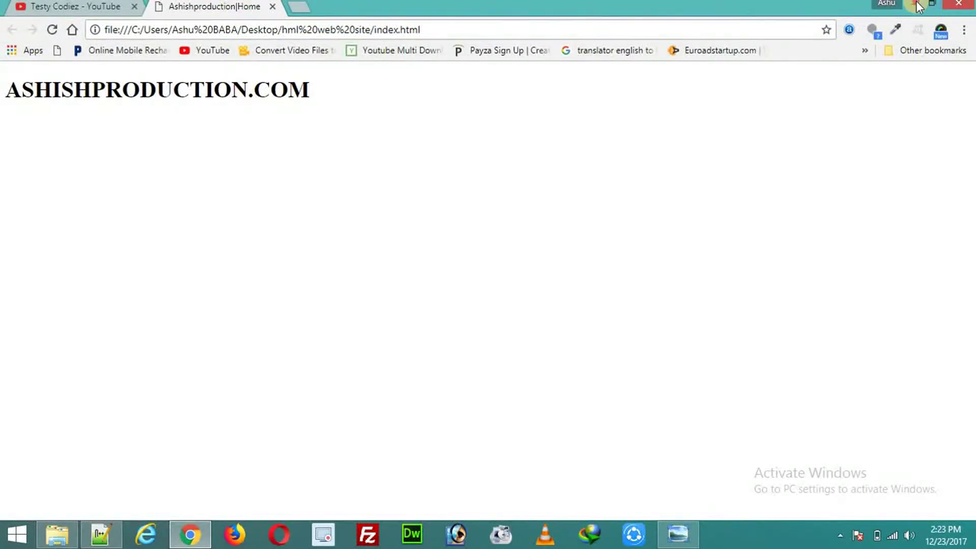
key("alt+Tab")
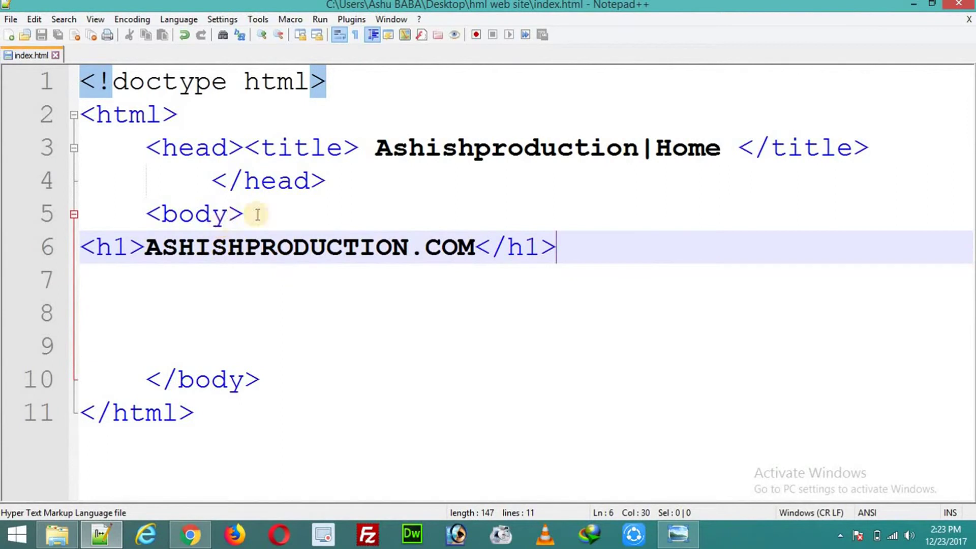
Insert an empty style block between the closing head tag and the opening body tag
left_click(334, 181)
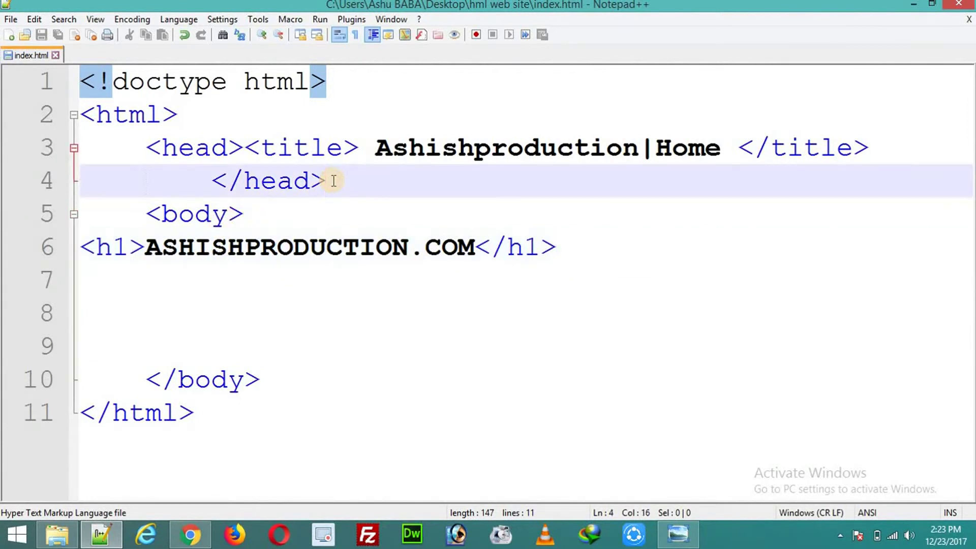
key("Return")
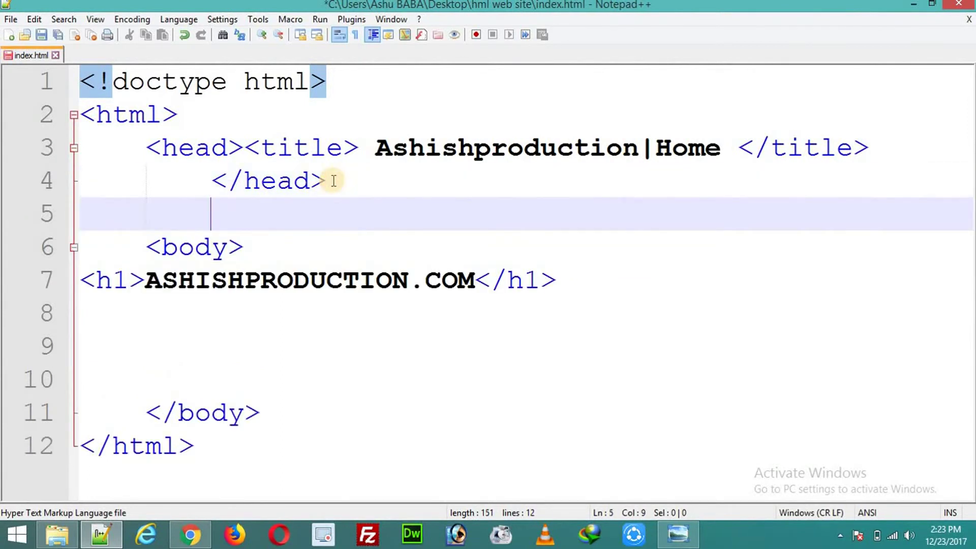
type("<sty")
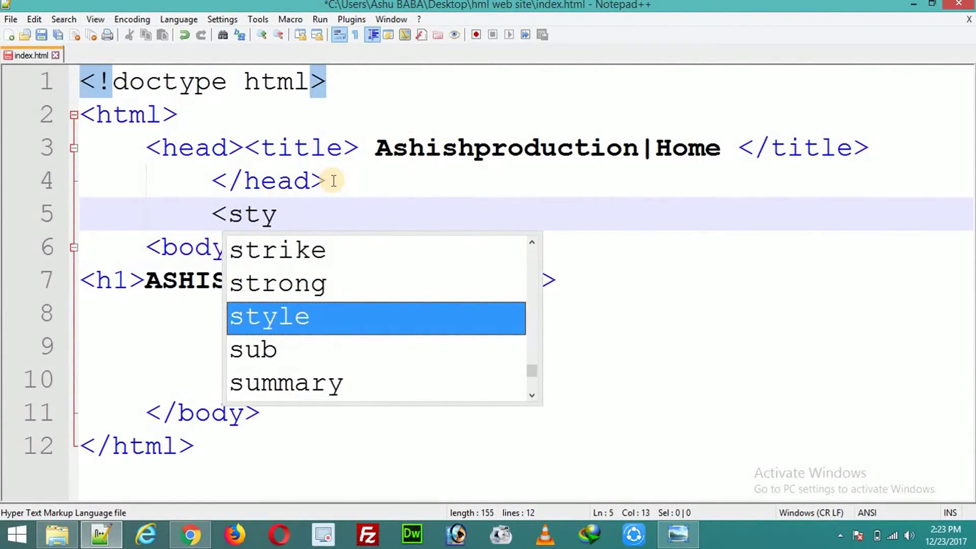
type("le>")
key("Return")
key("Return")
key("Return")
type("</style>")
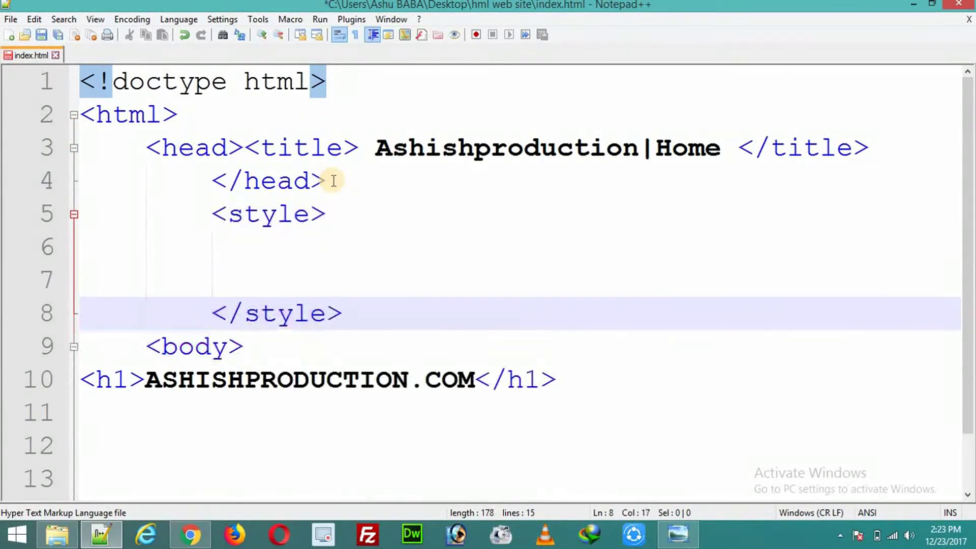
Add an h1 rule with text-align:center inside the style block, save the file, and switch to the page in Chrome
key("Up")
key("Up")
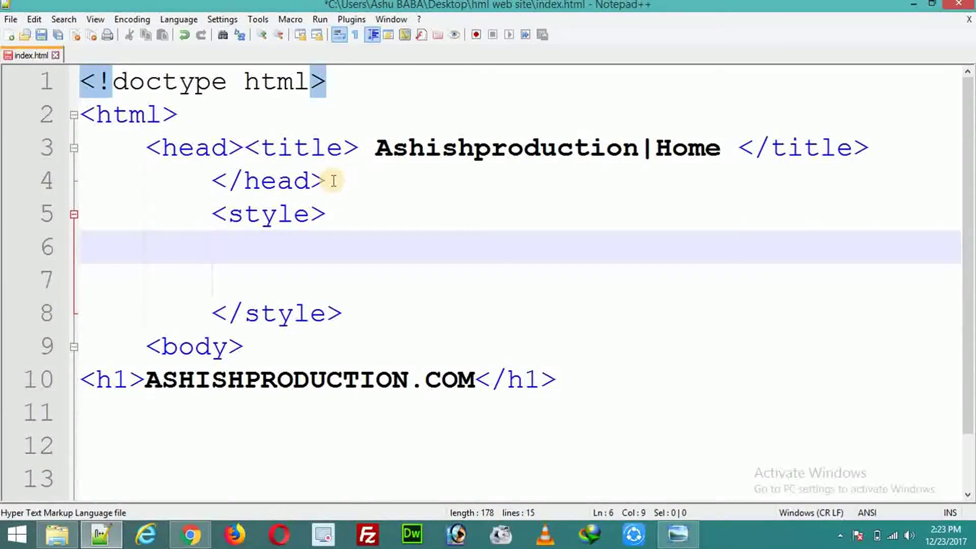
type("h1{")
key("Return")
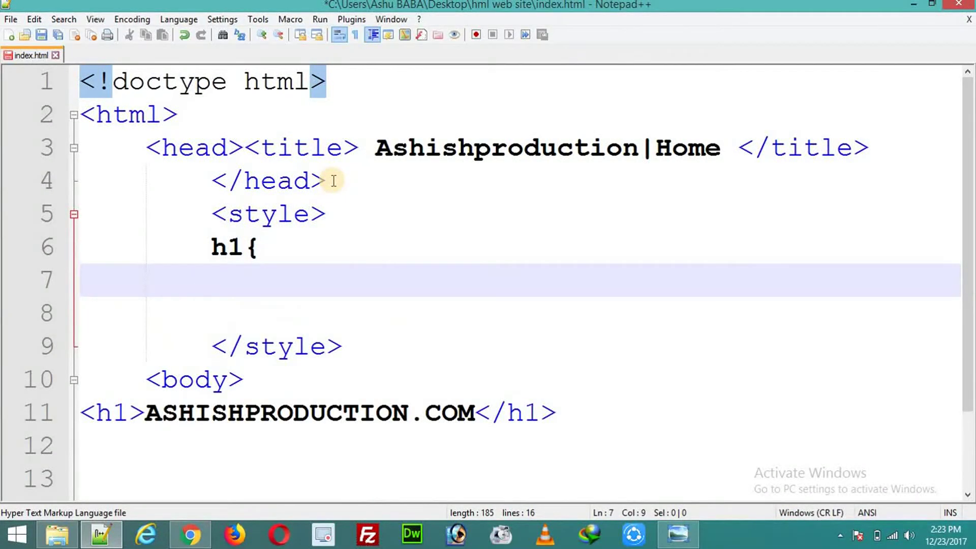
type("text-align")
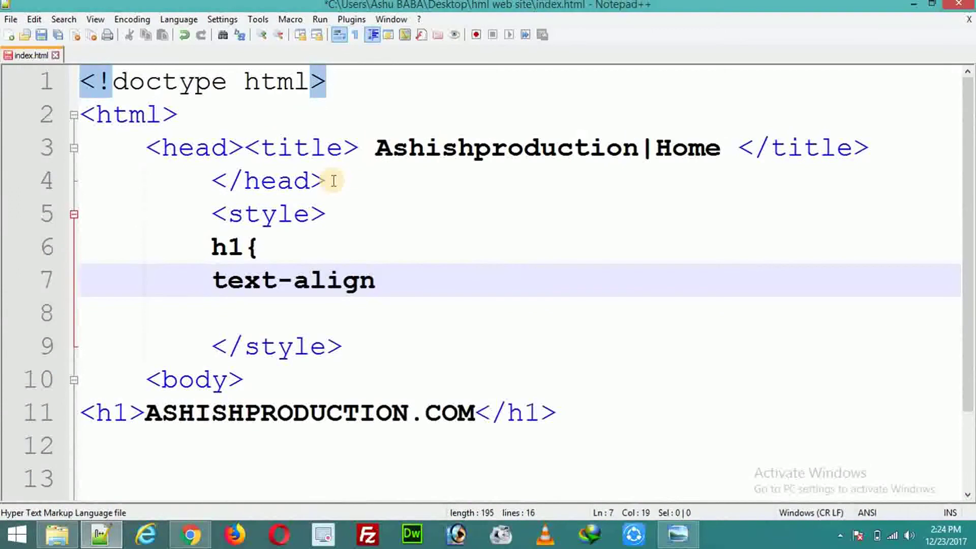
type(":center;")
key("Return")
type("}")
key("ctrl+s")
key("alt+Tab")
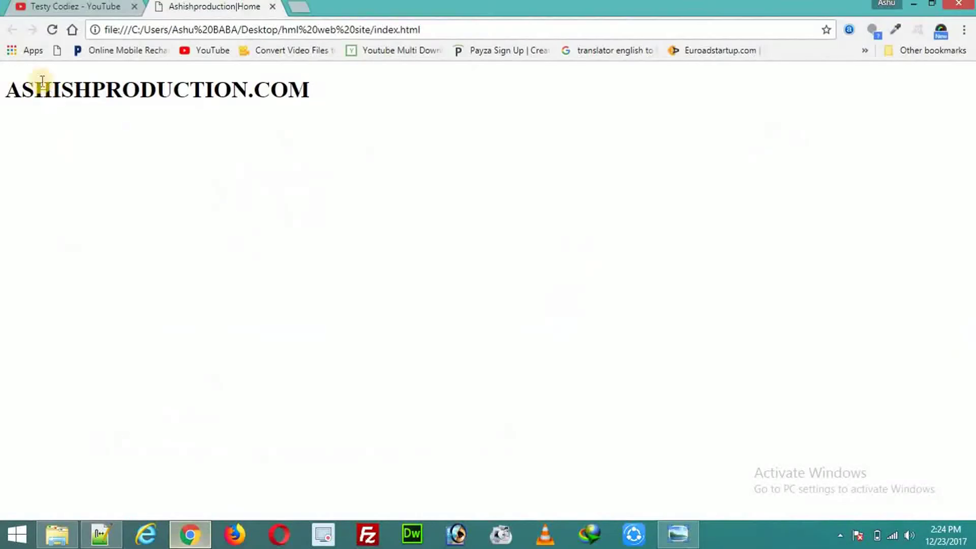